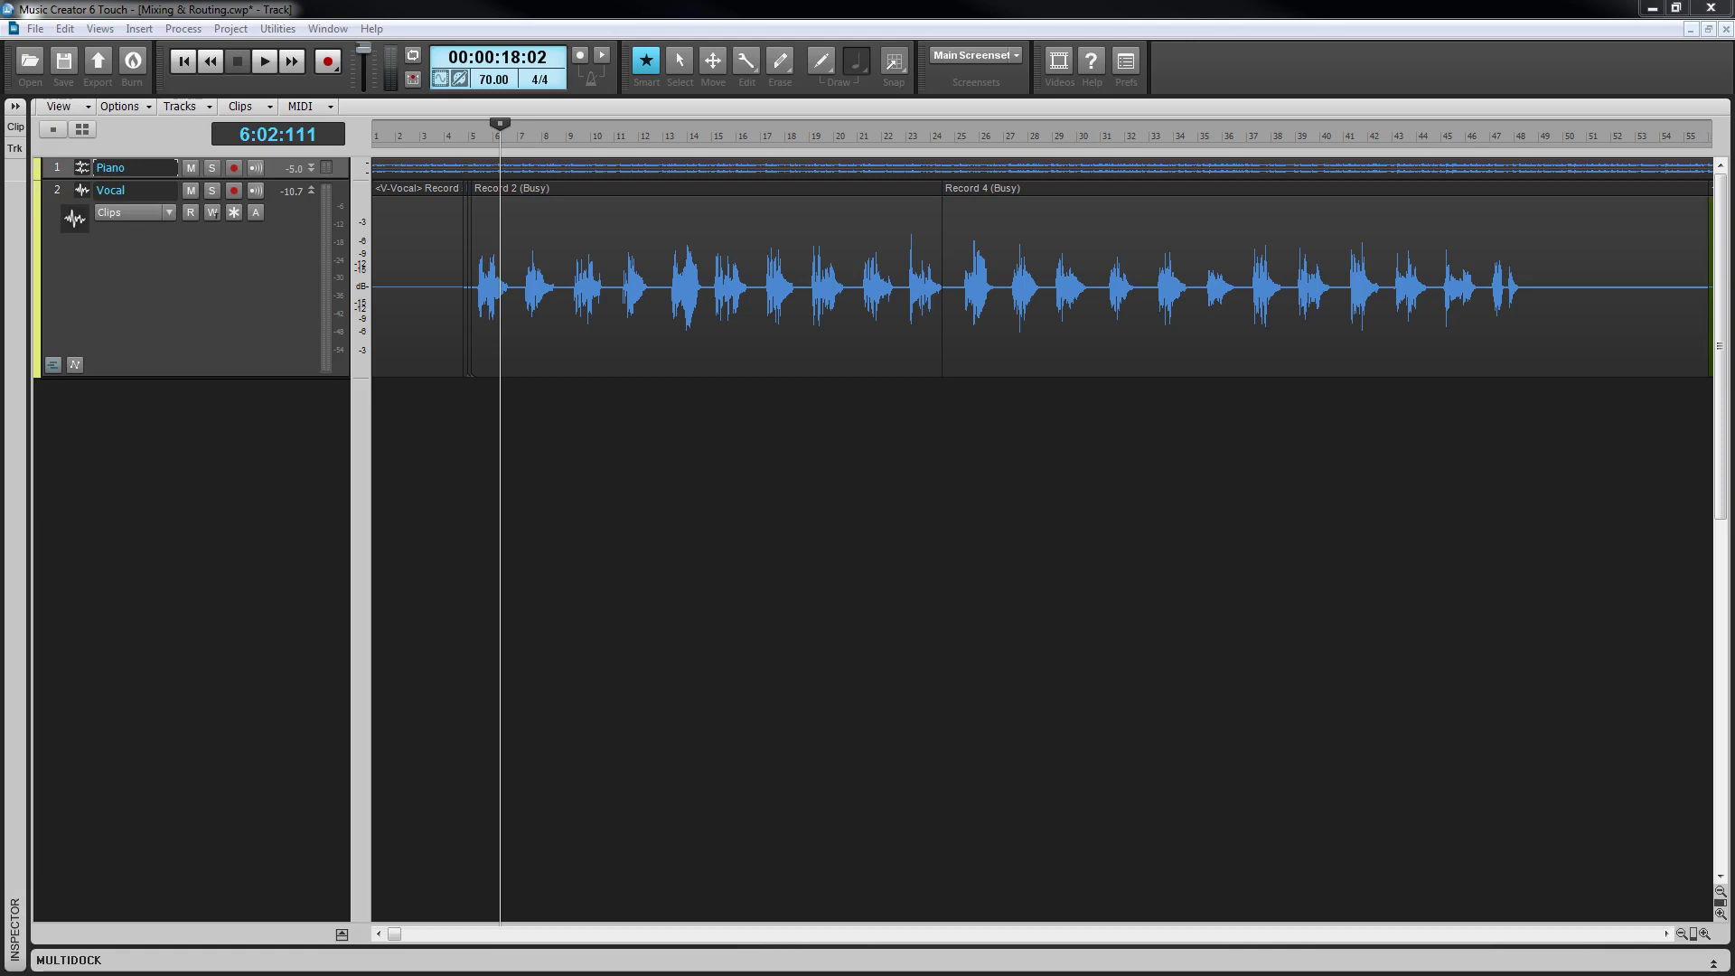
- Show the Console view and load a piano keys image from the Keys folder as the Piano track's icon
left_click(99, 28)
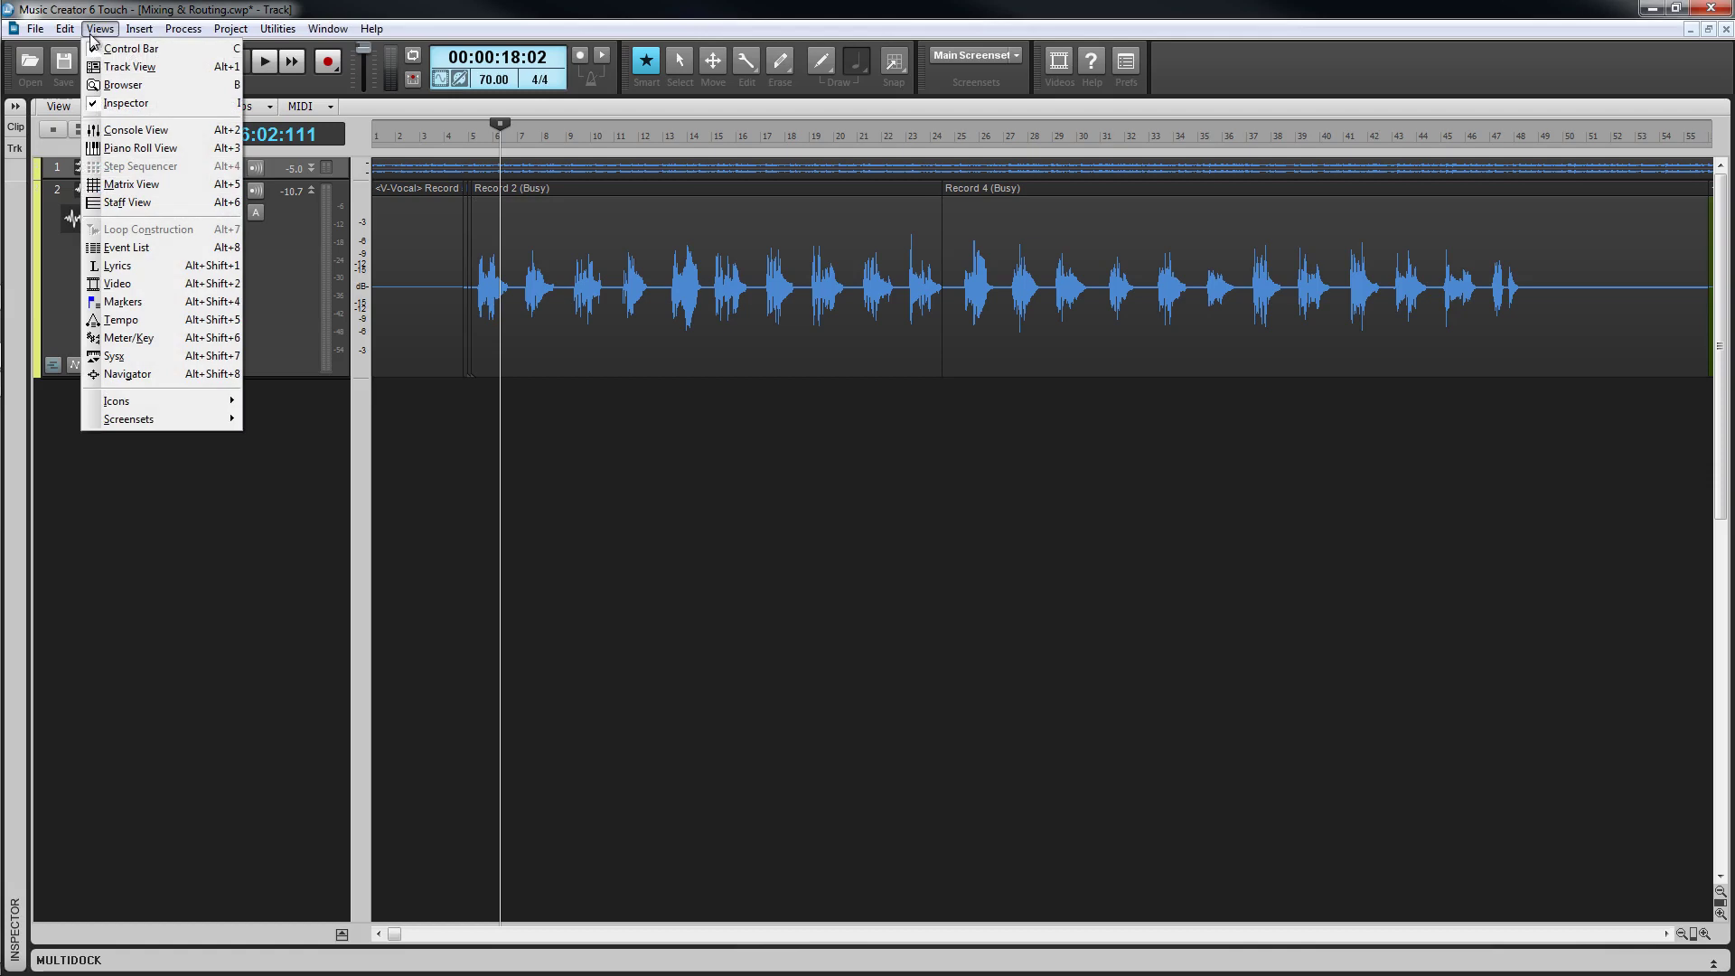
left_click(131, 131)
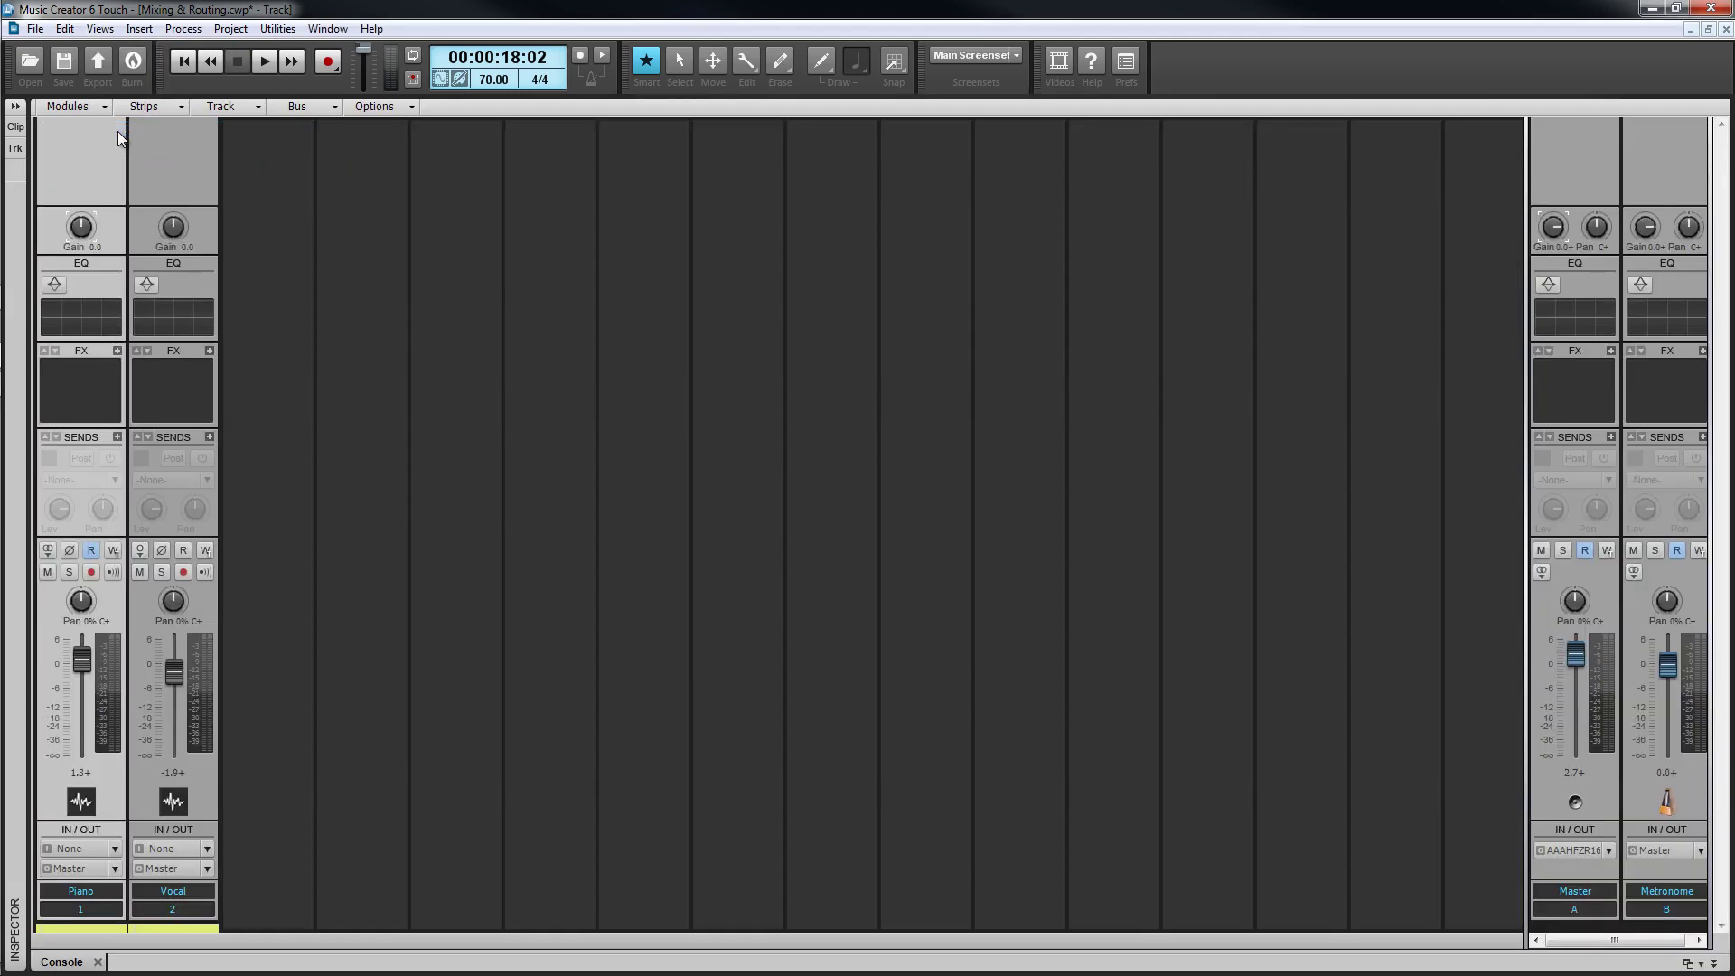
right_click(81, 802)
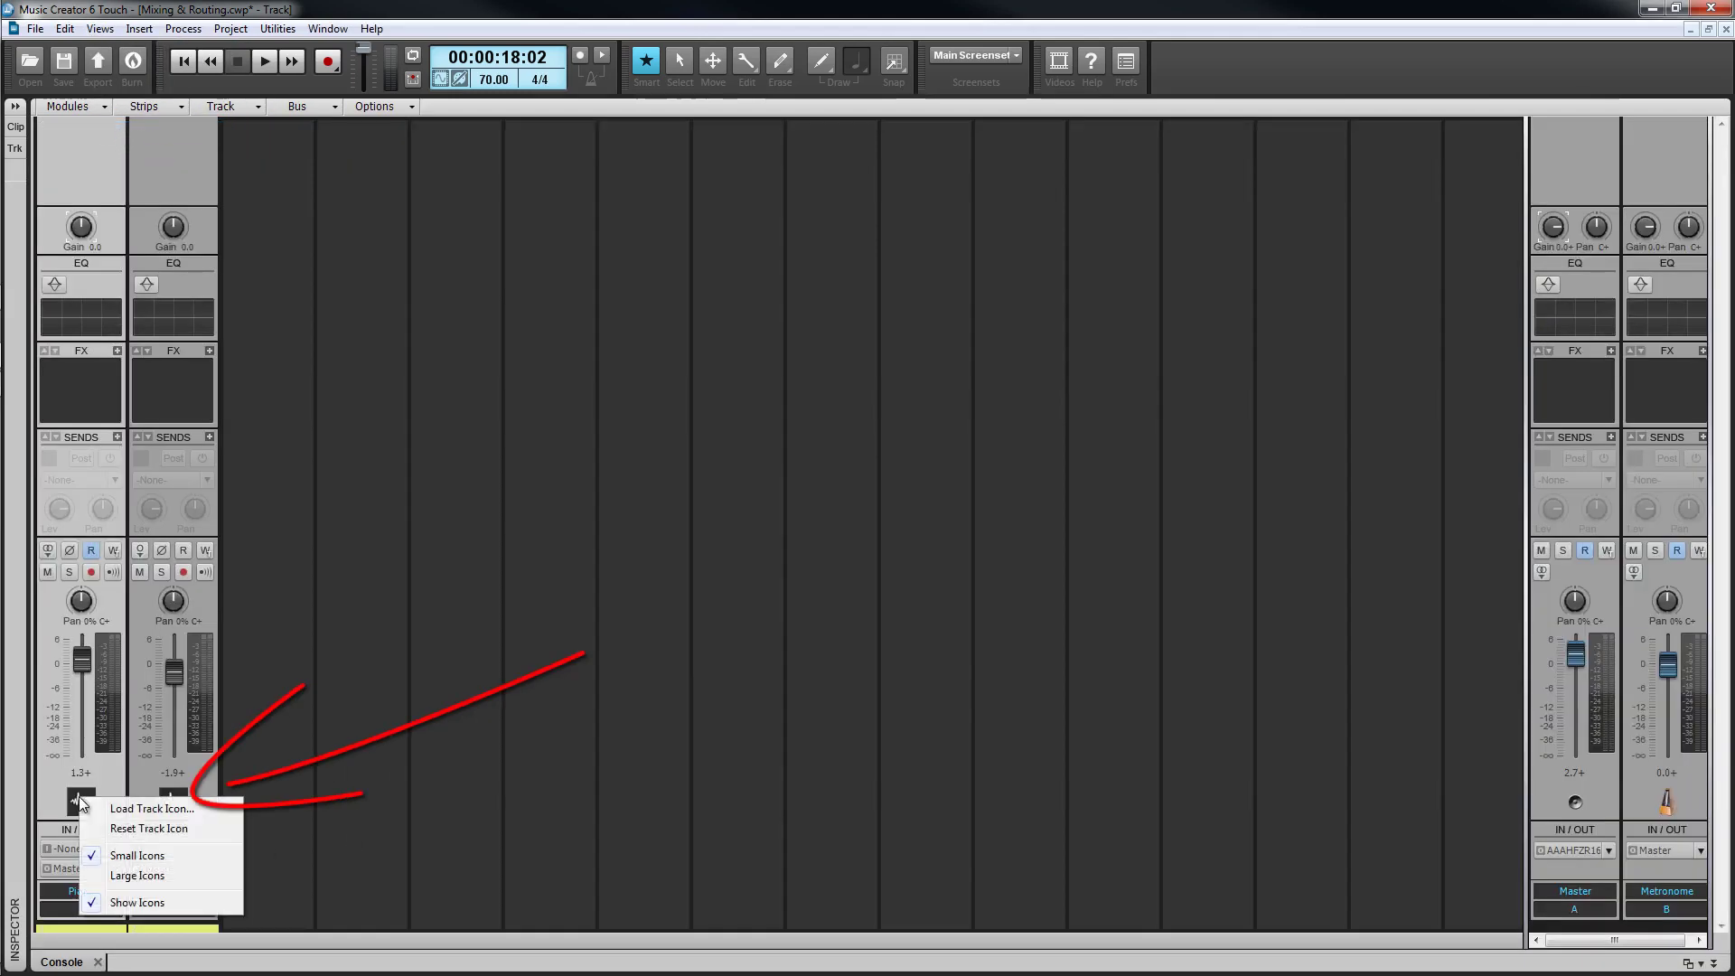
left_click(138, 809)
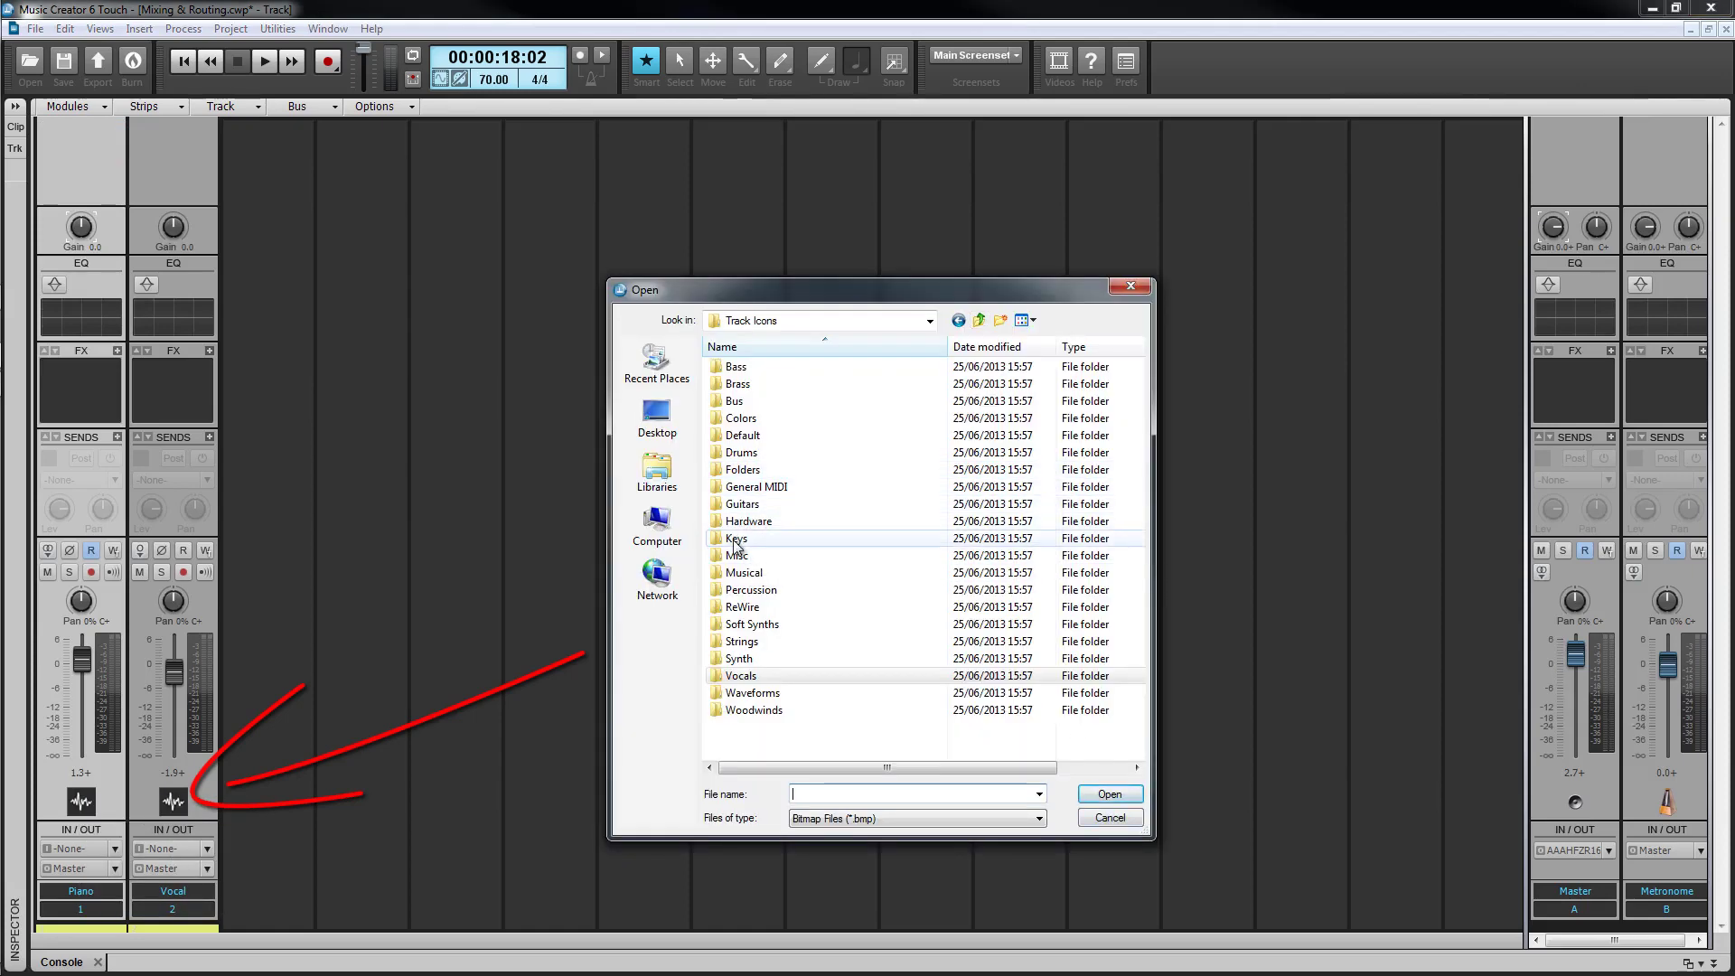
double_click(733, 539)
double_click(759, 541)
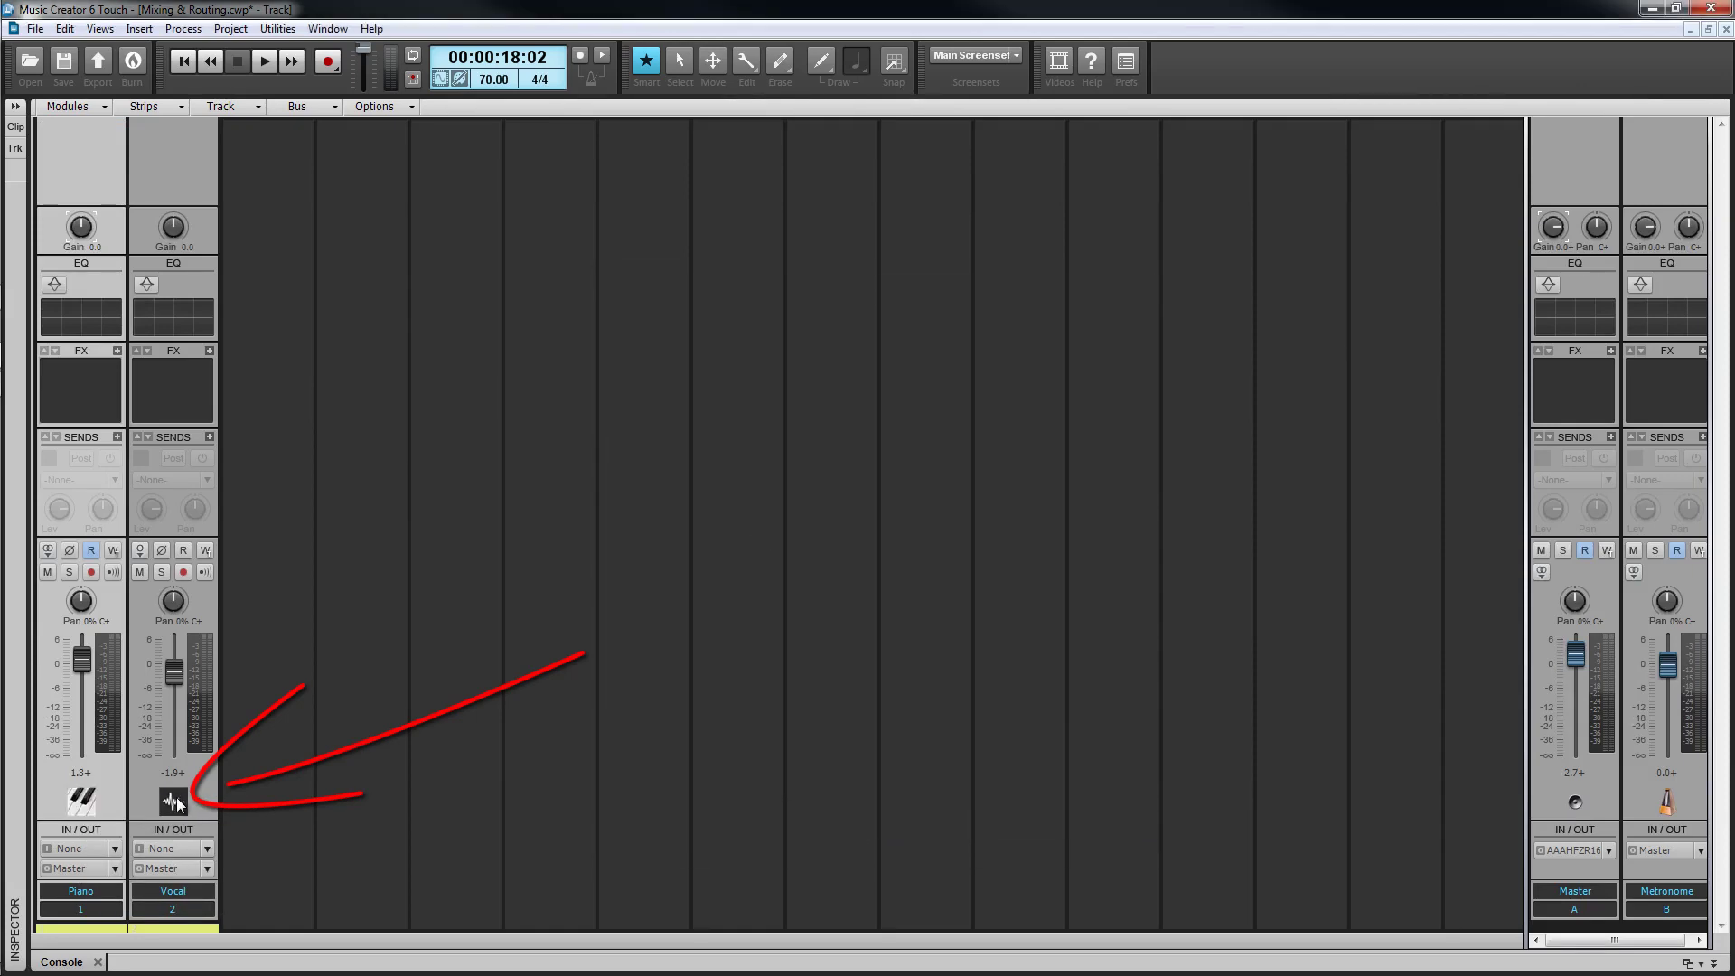
- Load Classic II 1B.bmp from the Vocals folder as the Vocal track's icon
right_click(178, 803)
left_click(232, 805)
left_click(978, 320)
double_click(714, 678)
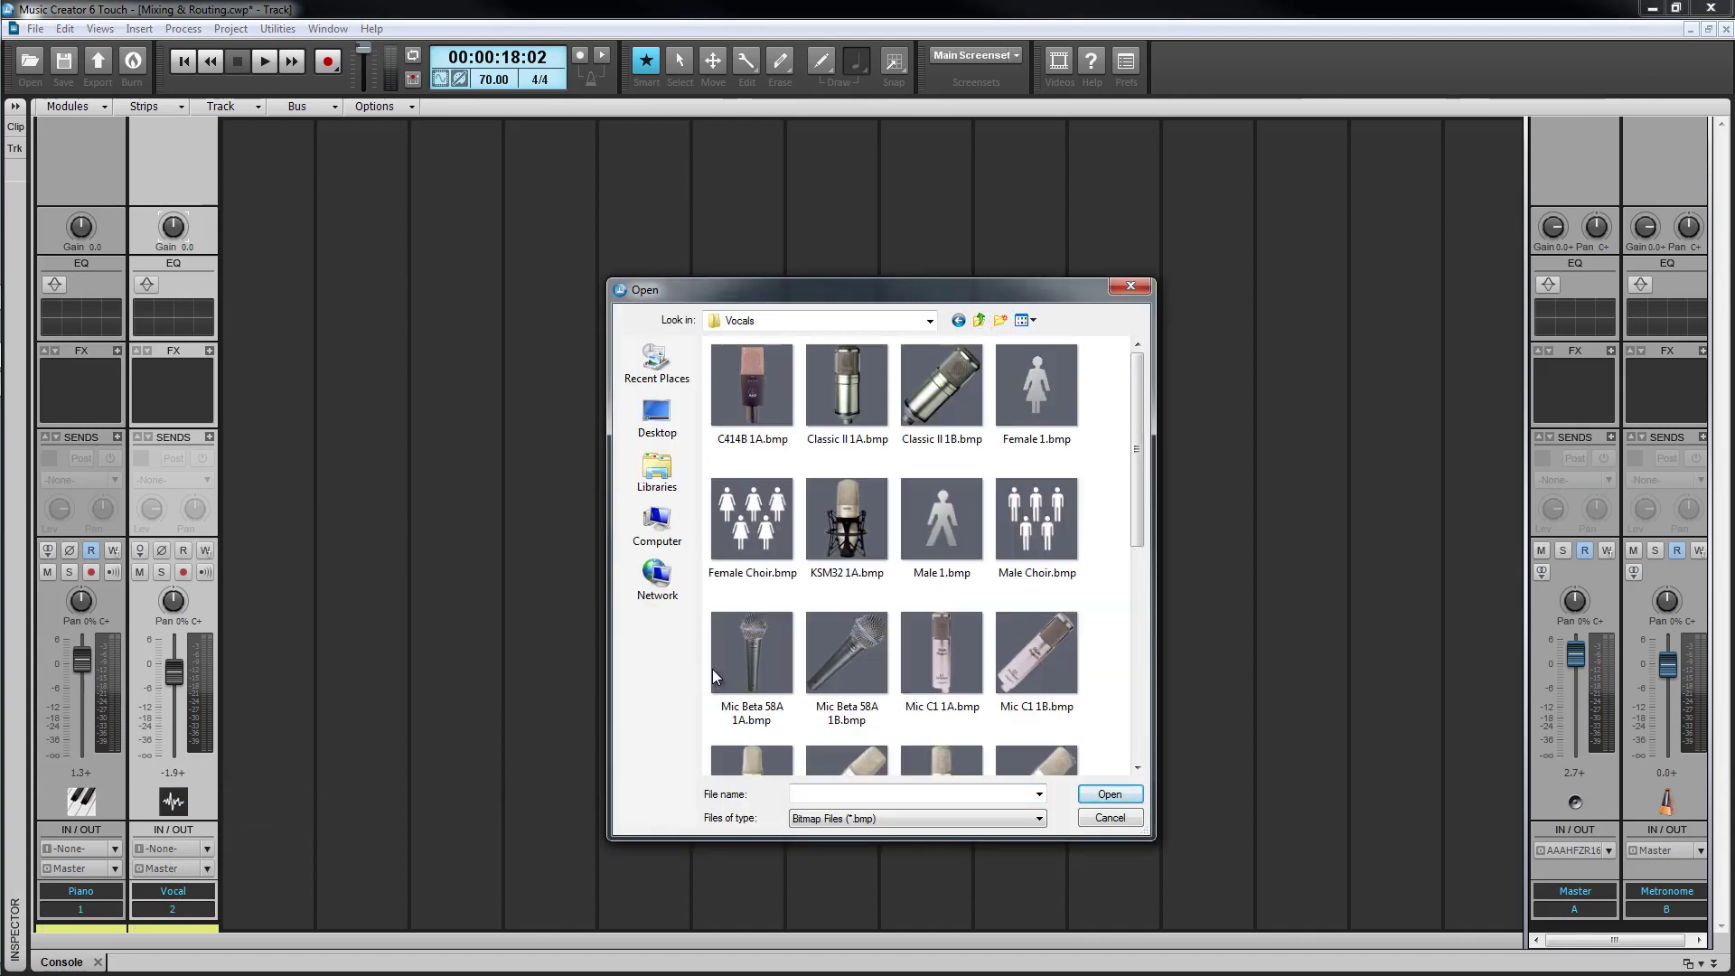
left_click(949, 388)
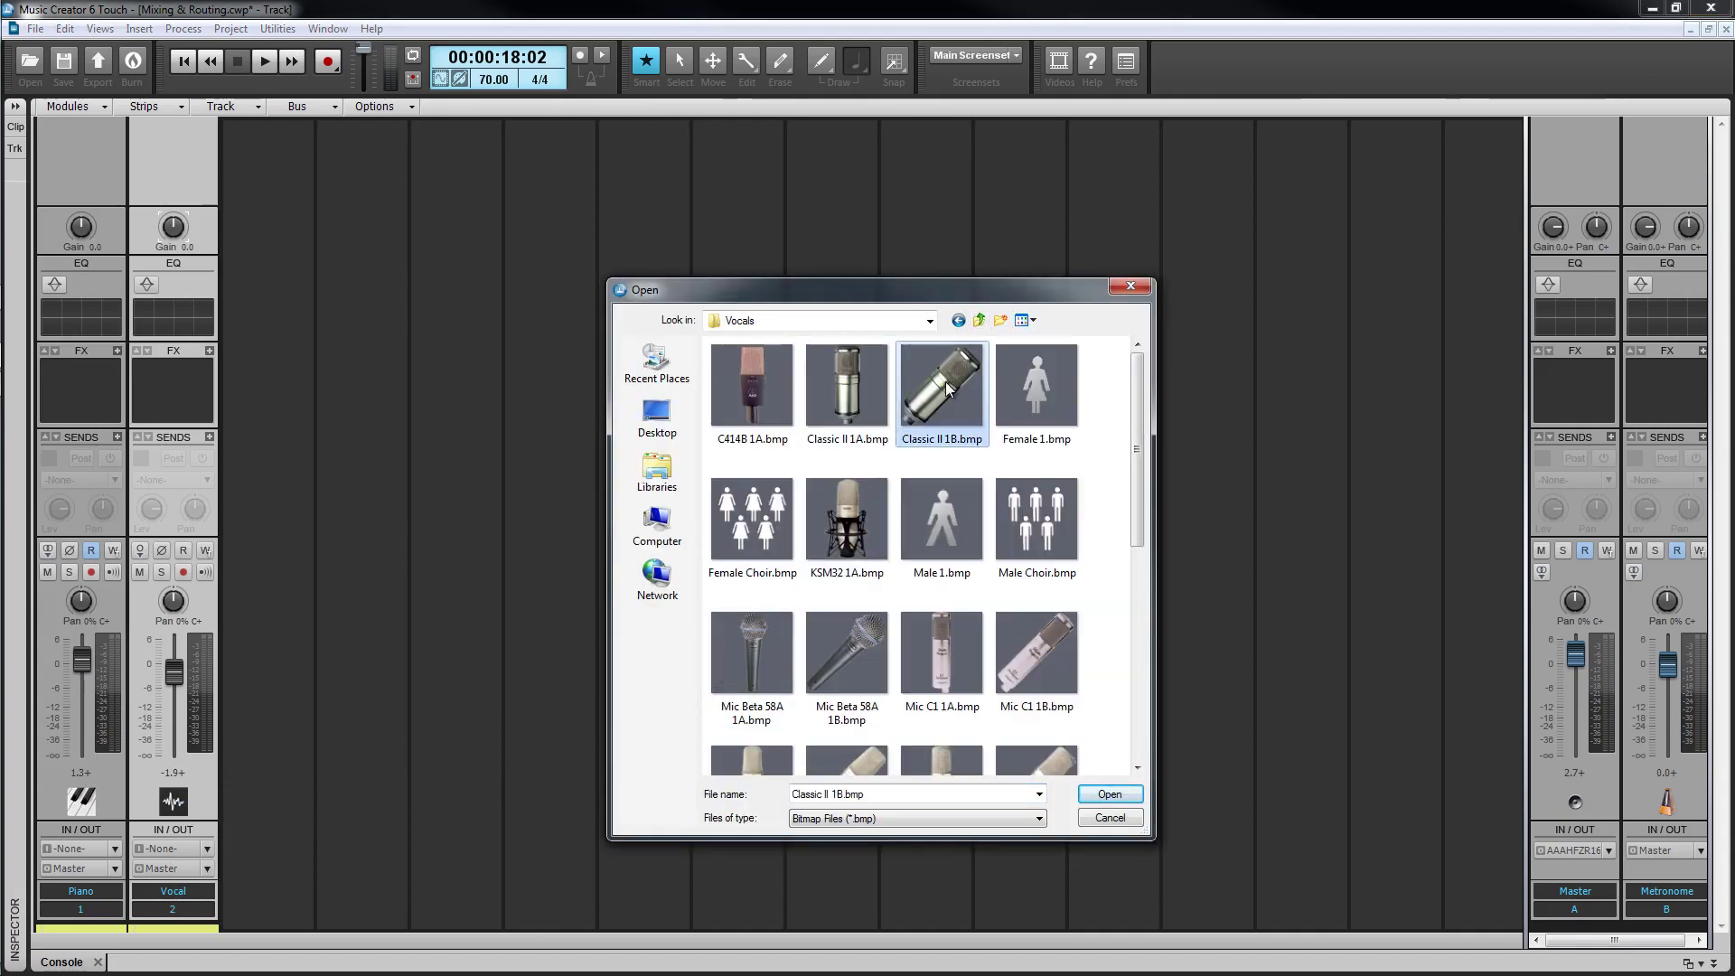
left_click(1110, 792)
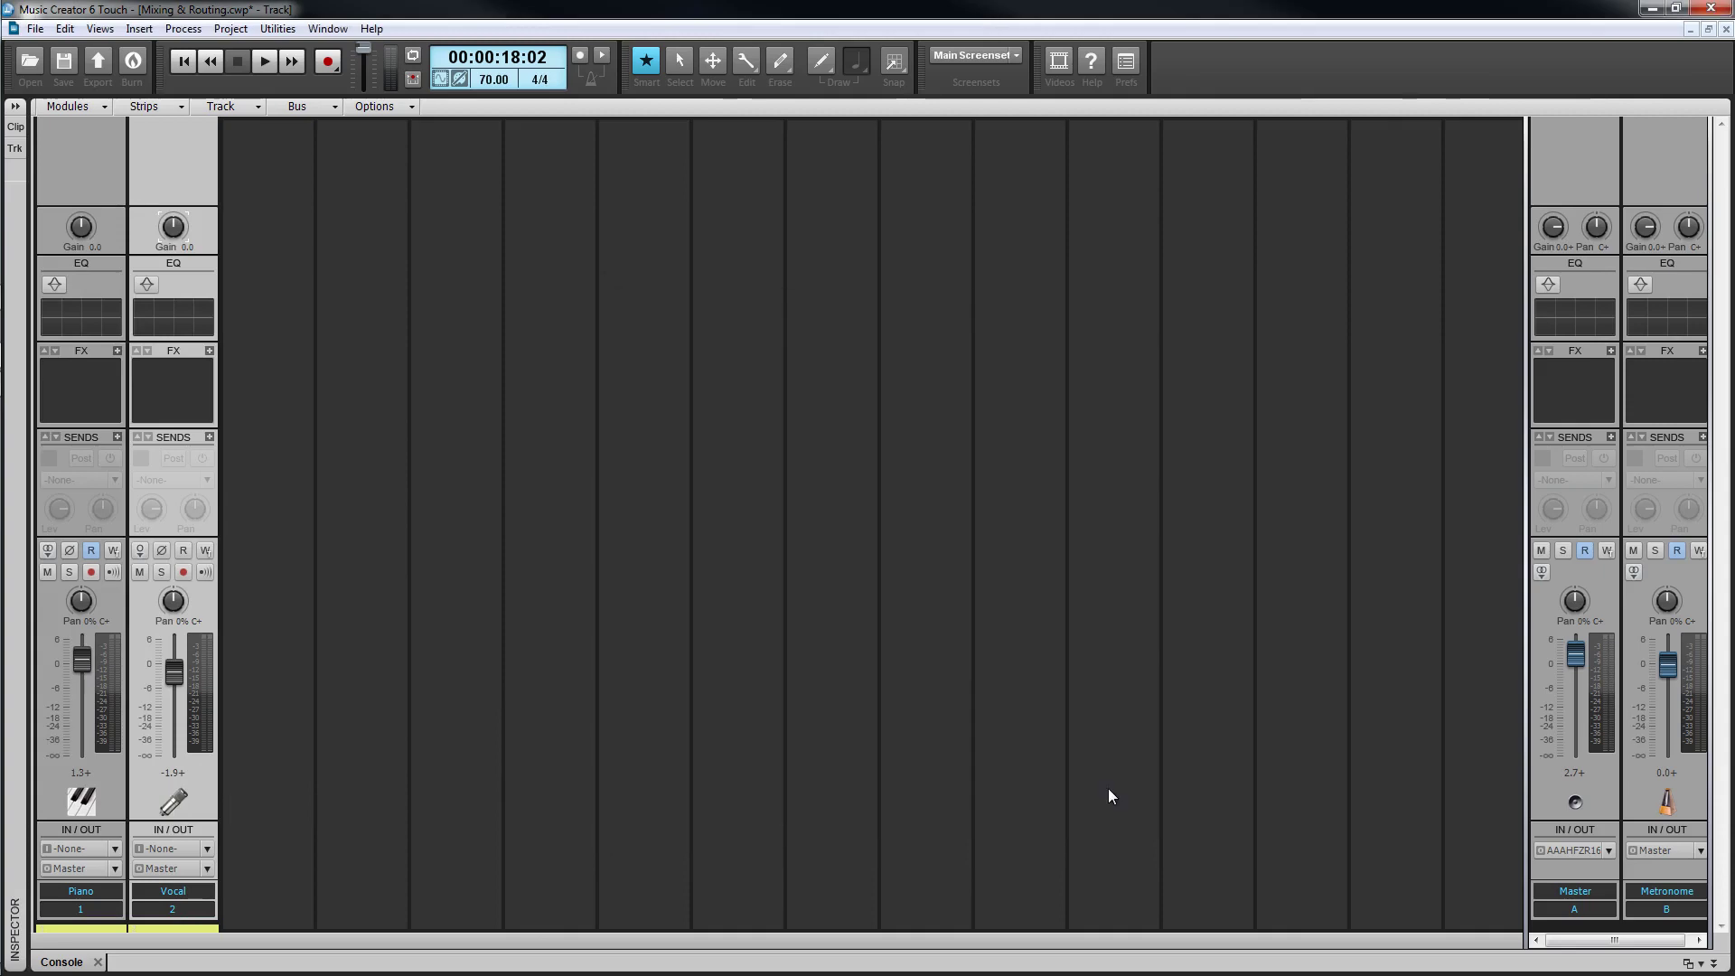
- Widen the console's bus area and insert a new stereo bus beside the Metronome bus
left_click_drag(1527, 632, 1211, 601)
right_click(1486, 554)
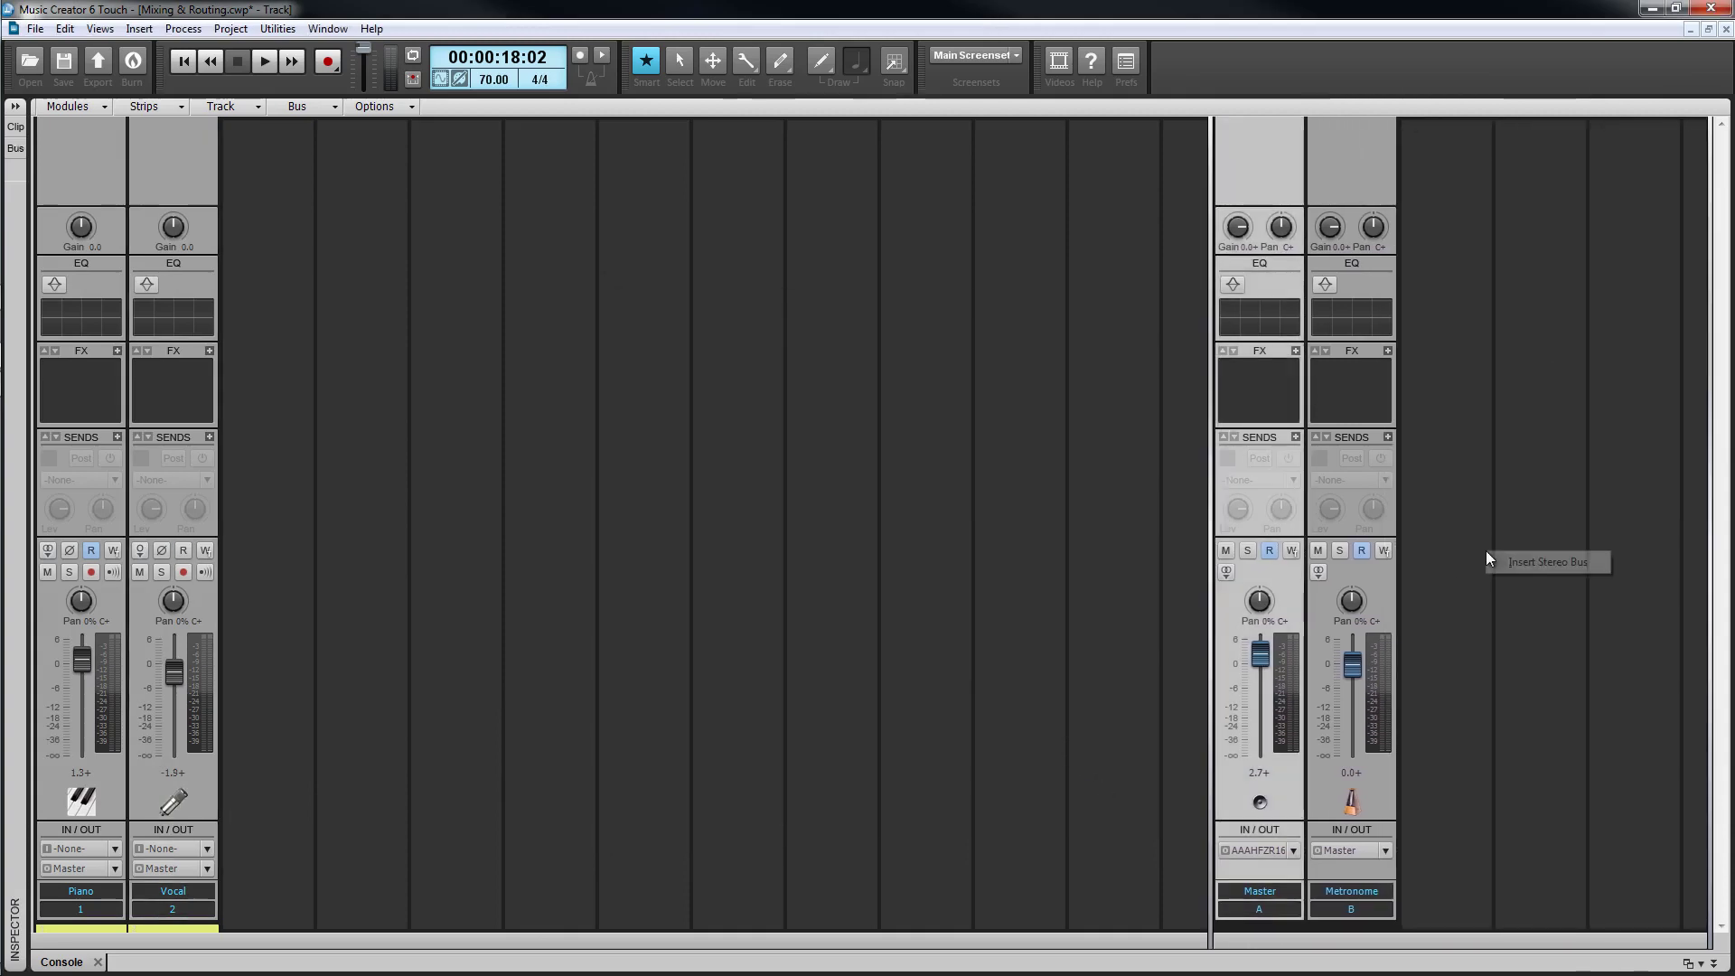
left_click(1536, 563)
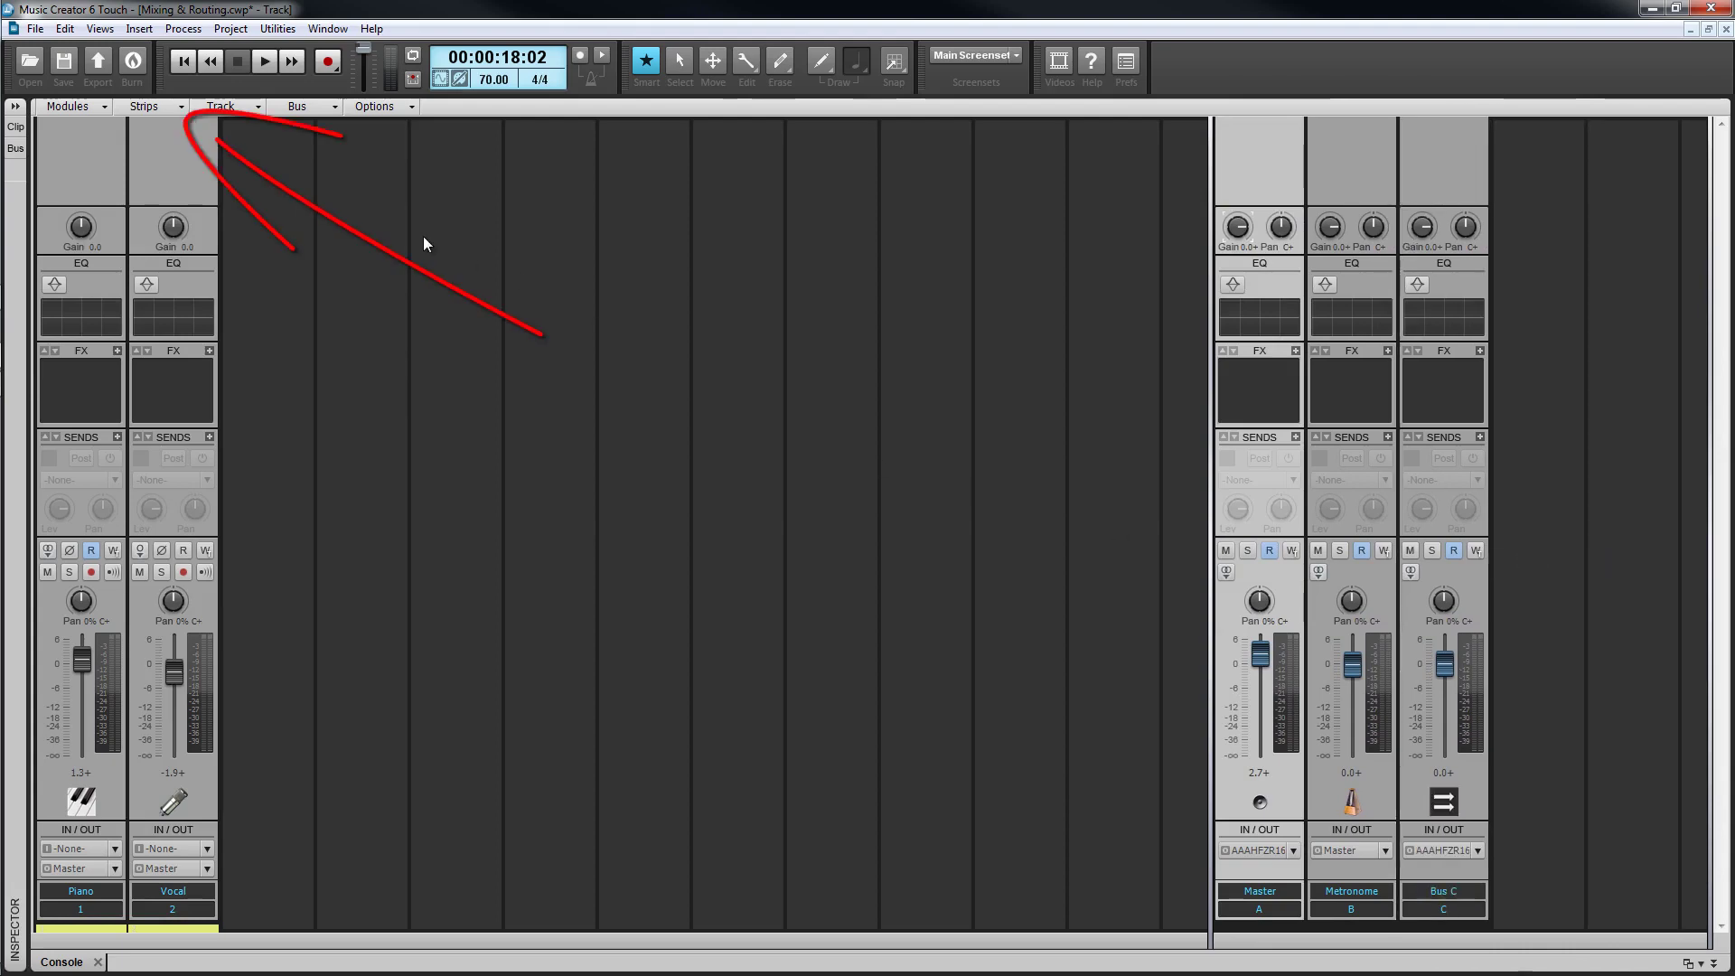
left_click(182, 108)
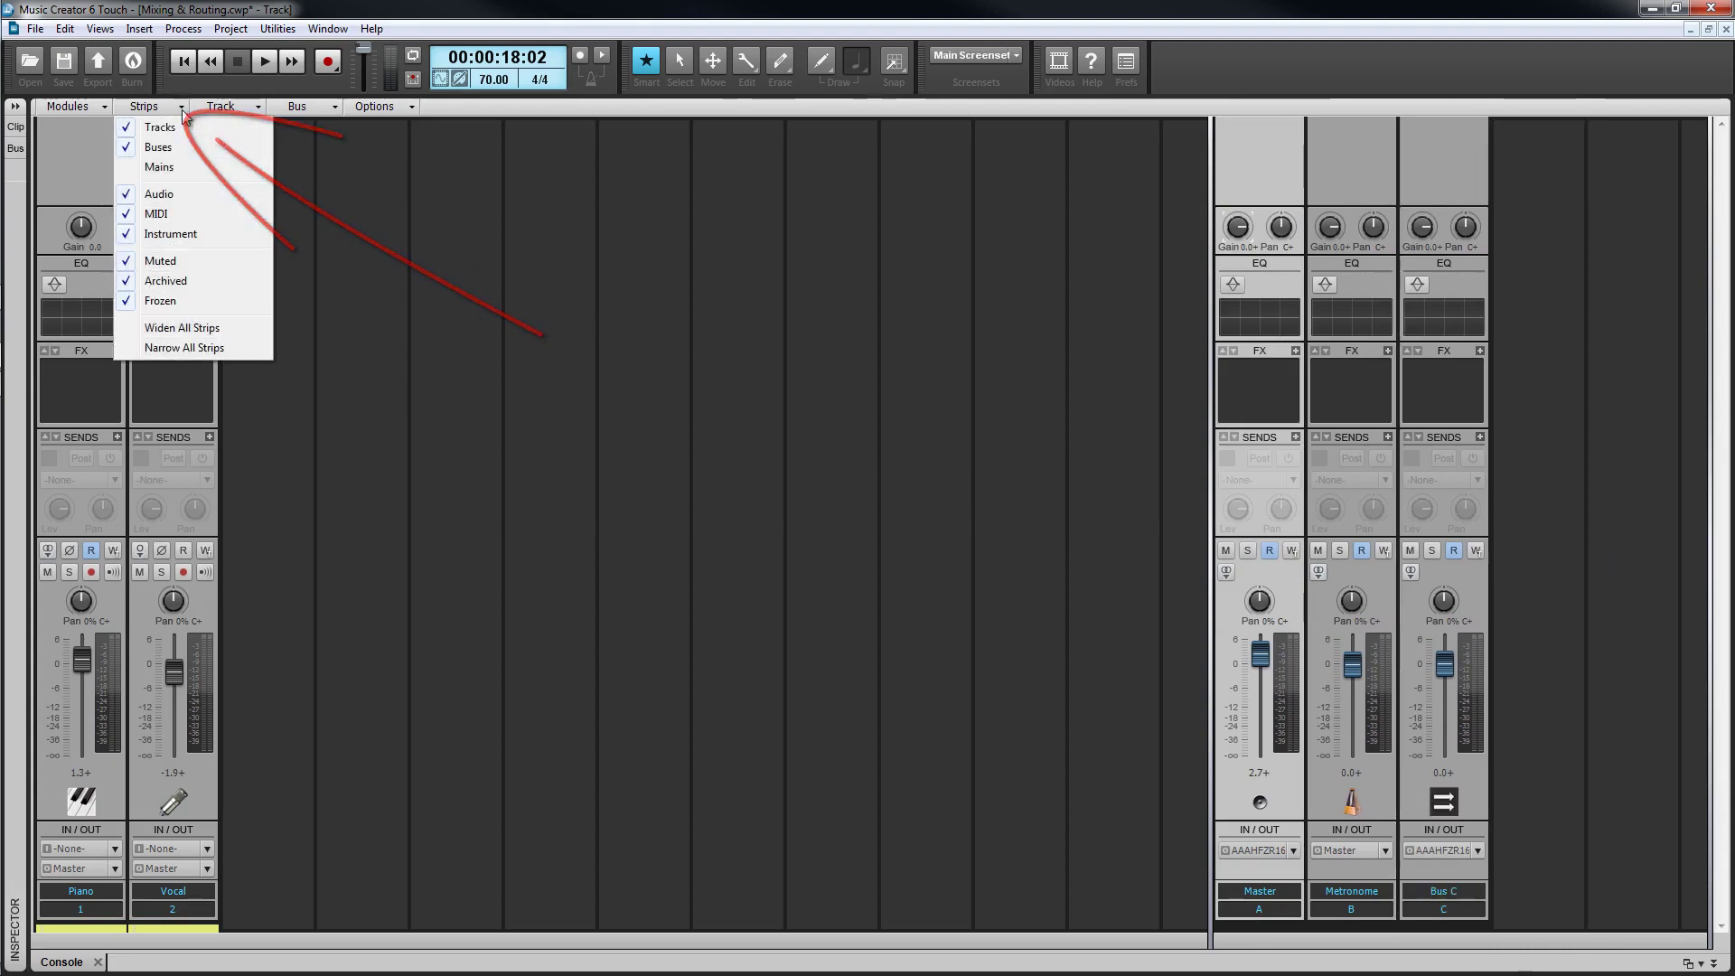
left_click(784, 118)
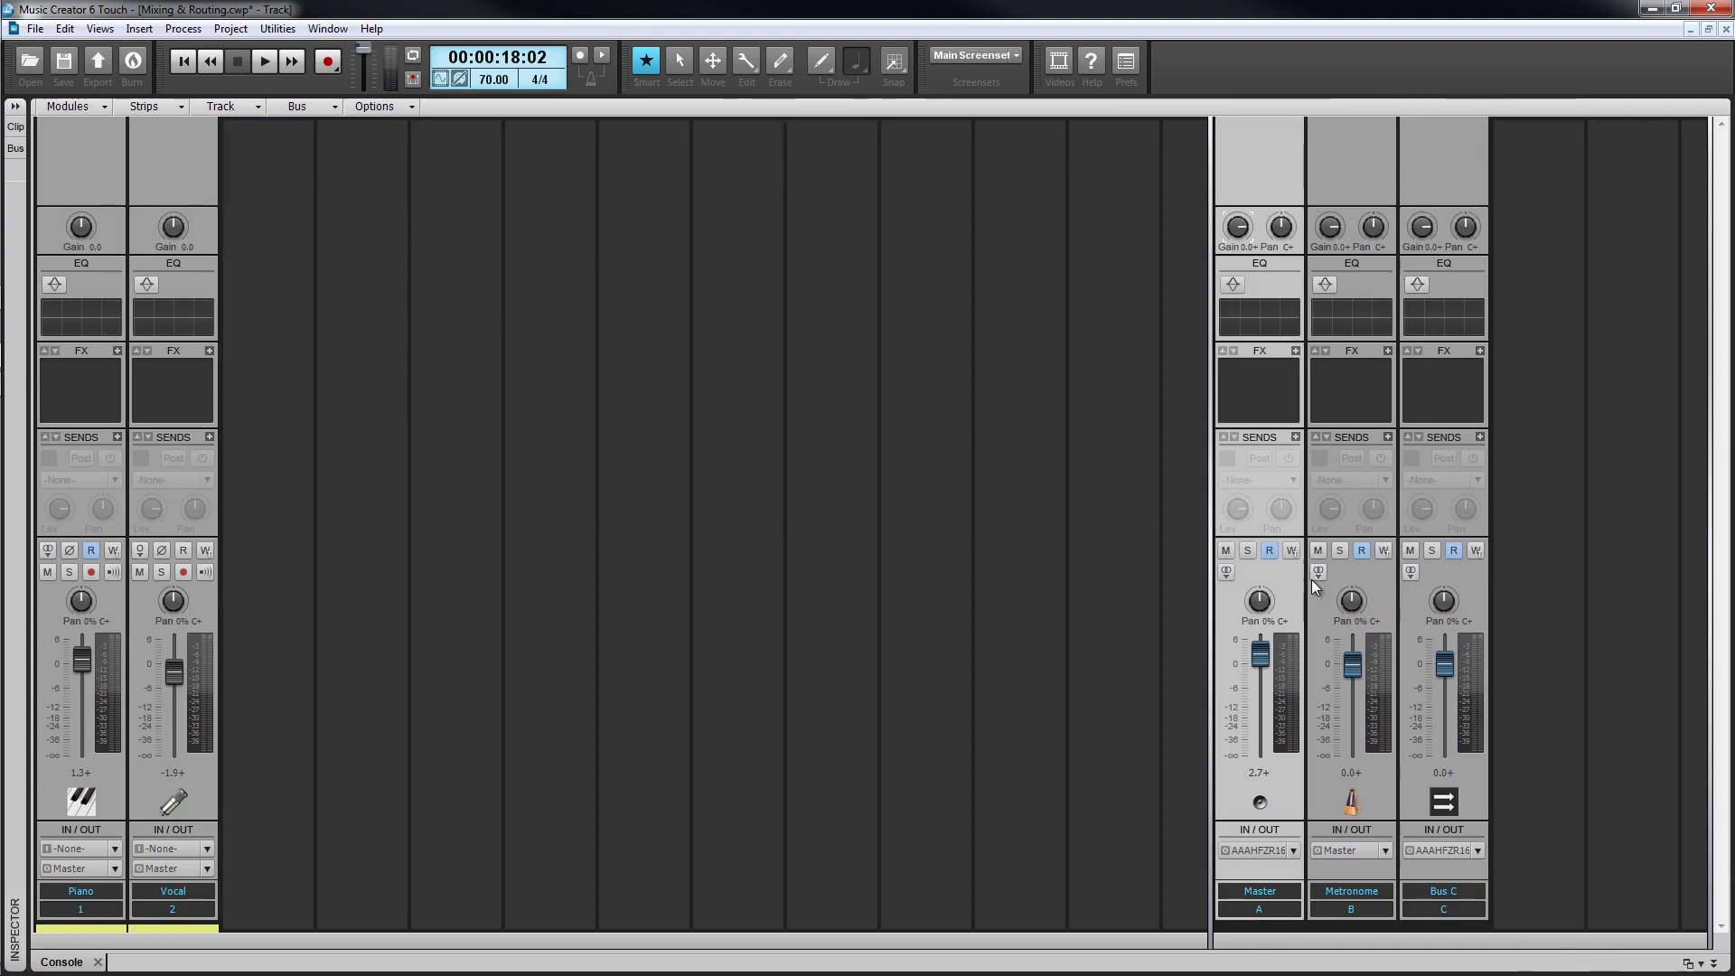
- Rename the new stereo bus as "Reverb Buss"
double_click(1444, 891)
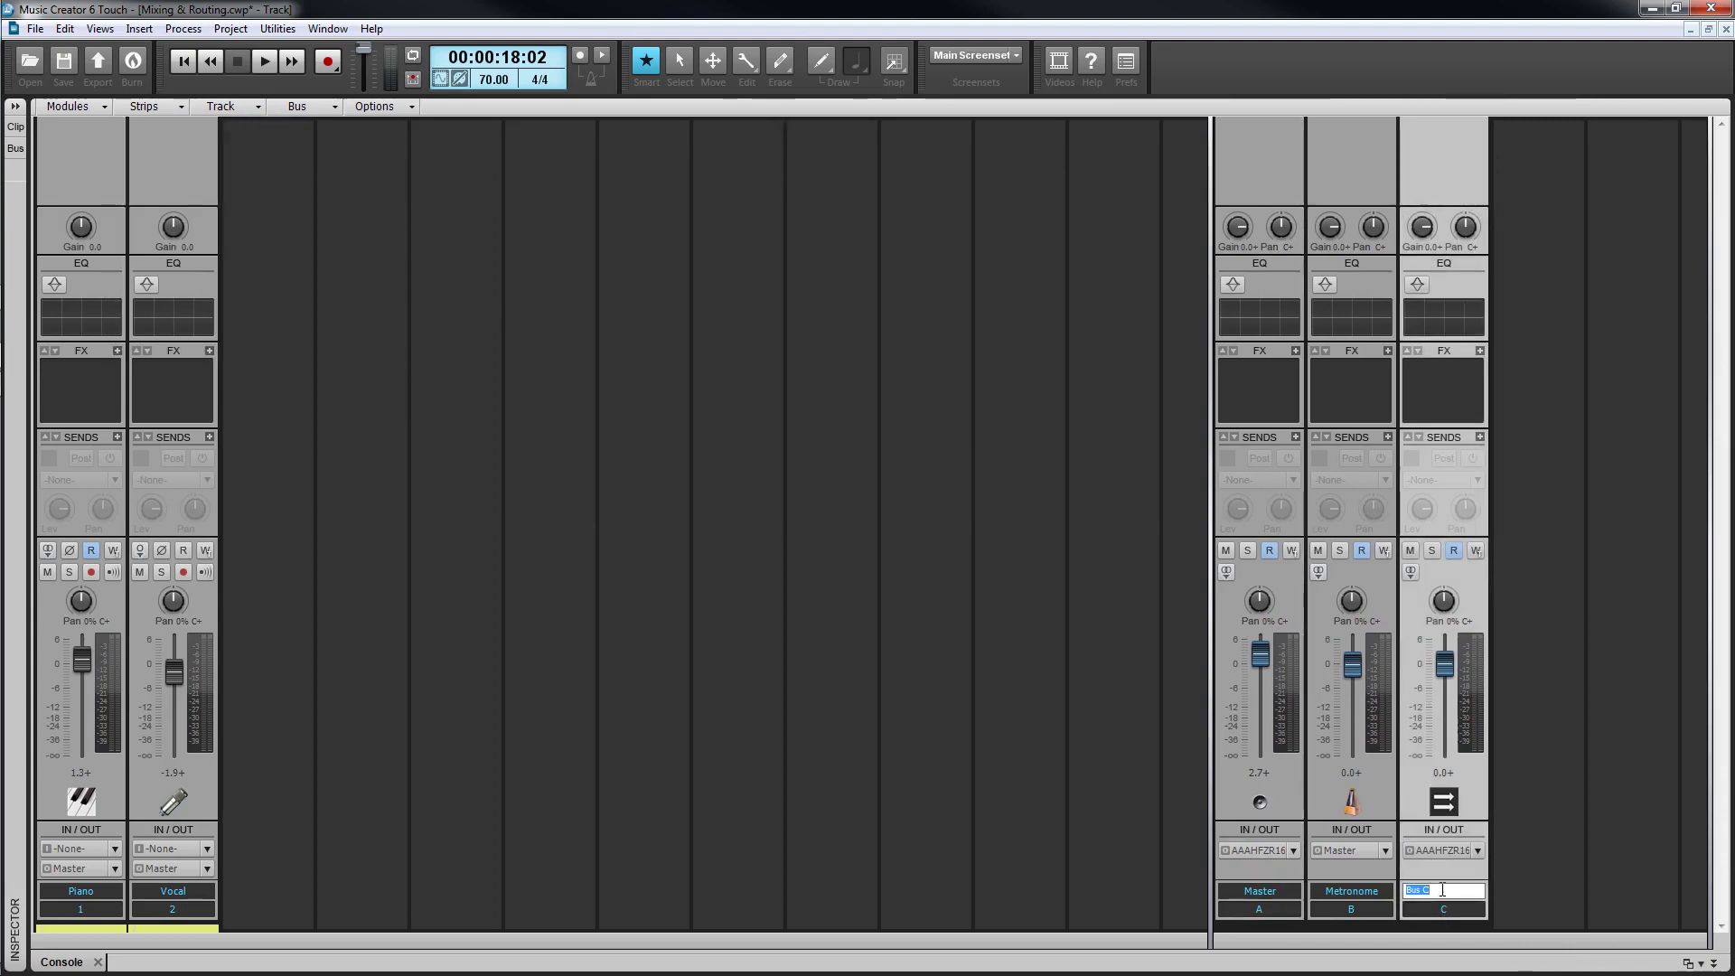
type("Reverb ")
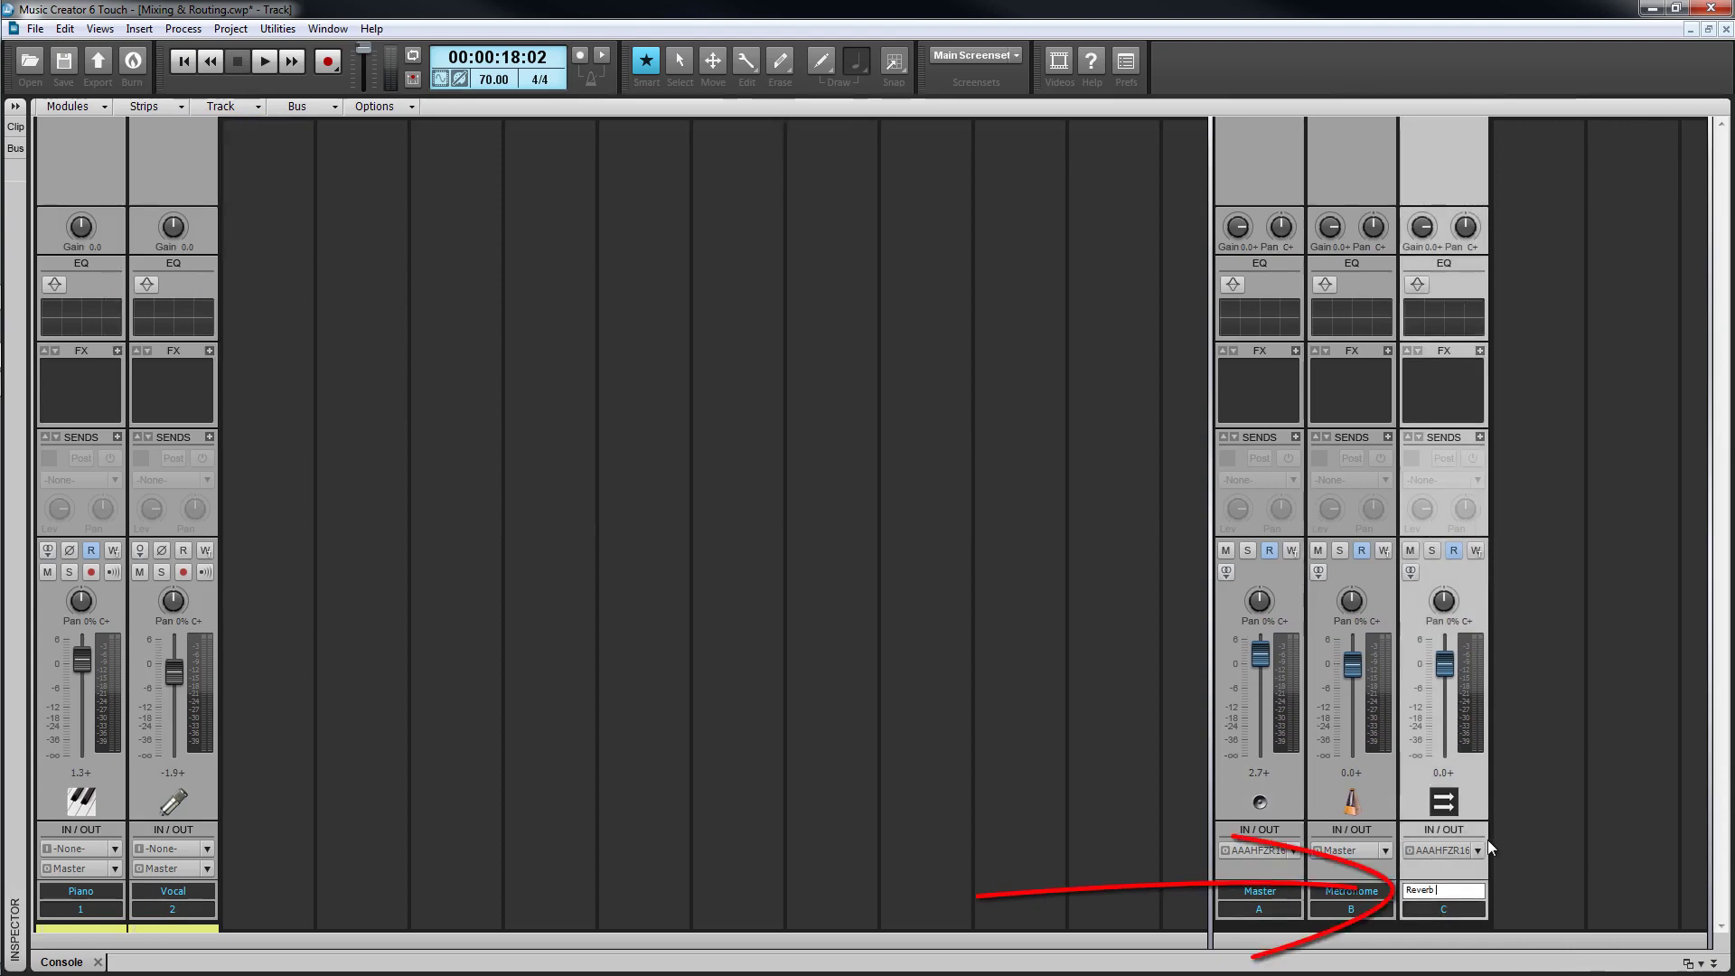
type("Buss")
key("Return")
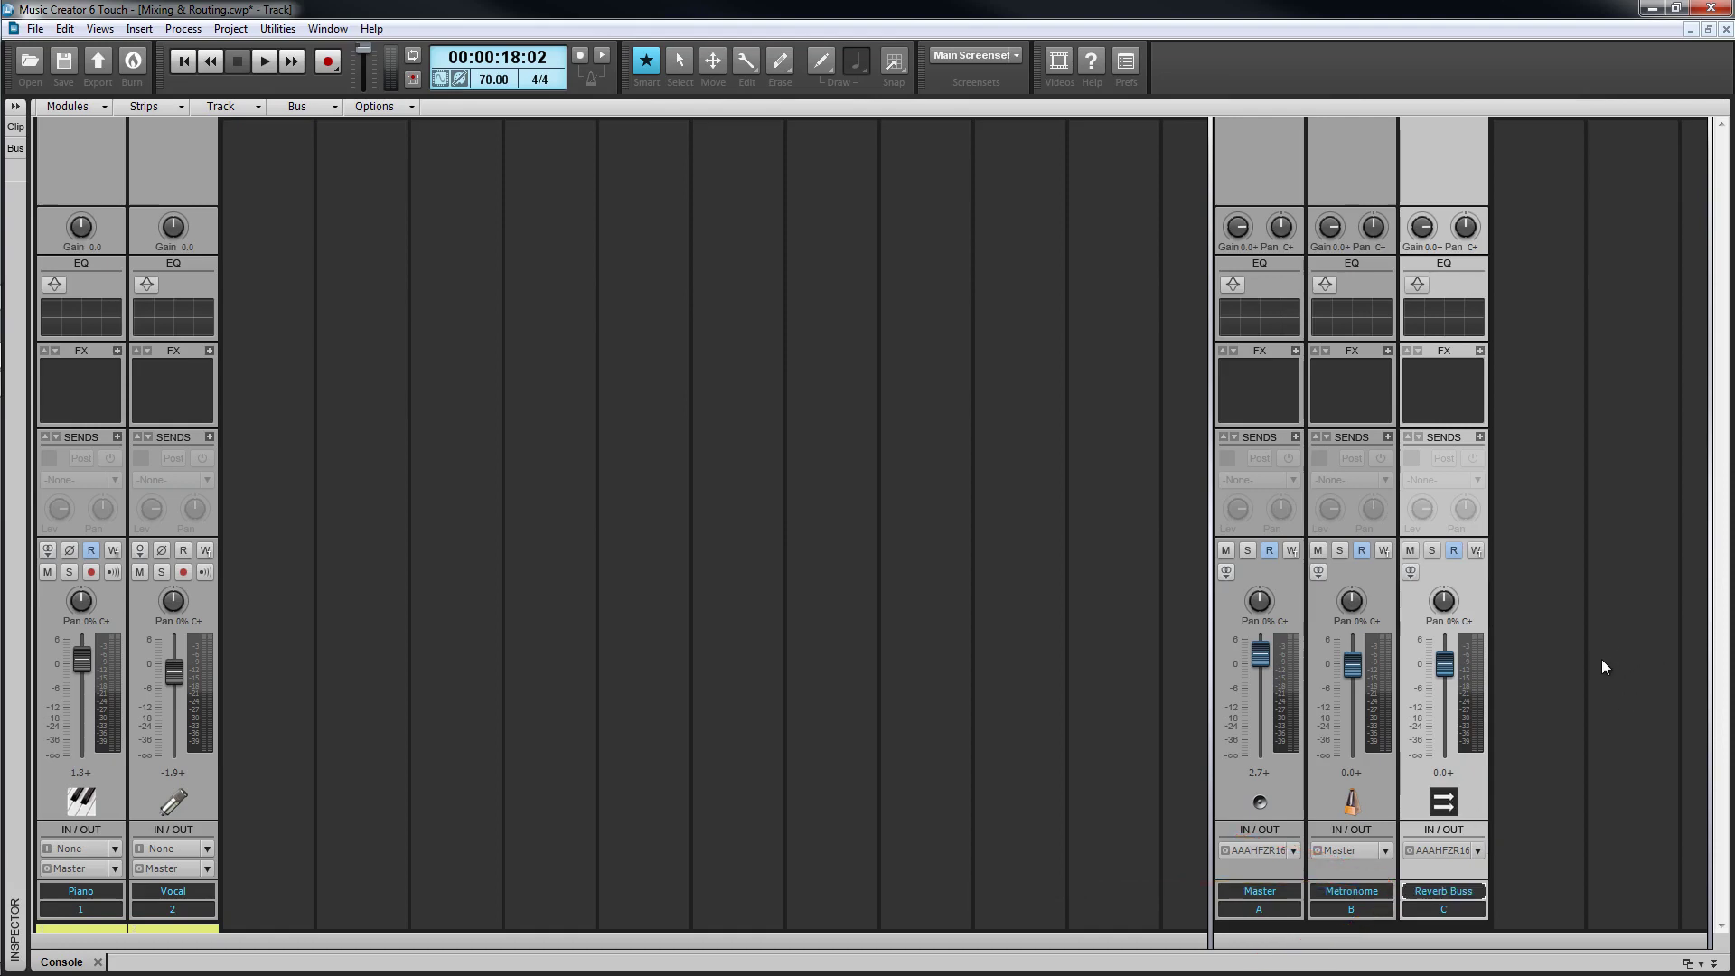
- Insert the Cakewalk Studioverb2 audio effect on the Reverb Buss
right_click(1440, 387)
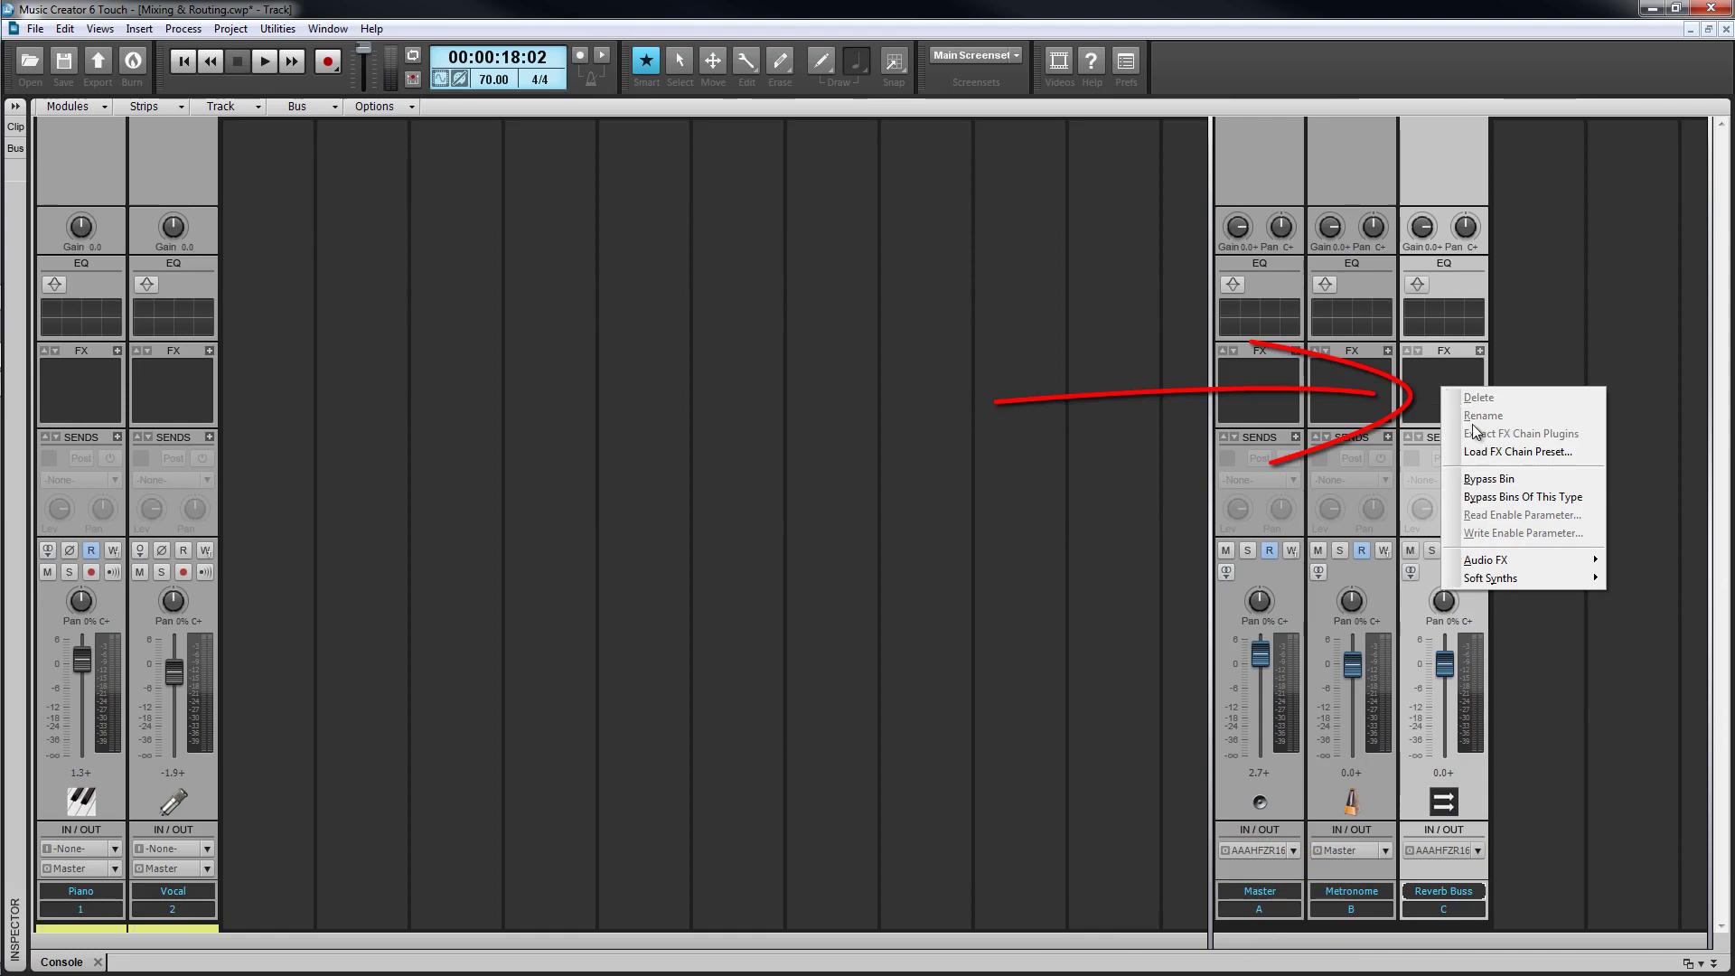
mouse_move(1525, 556)
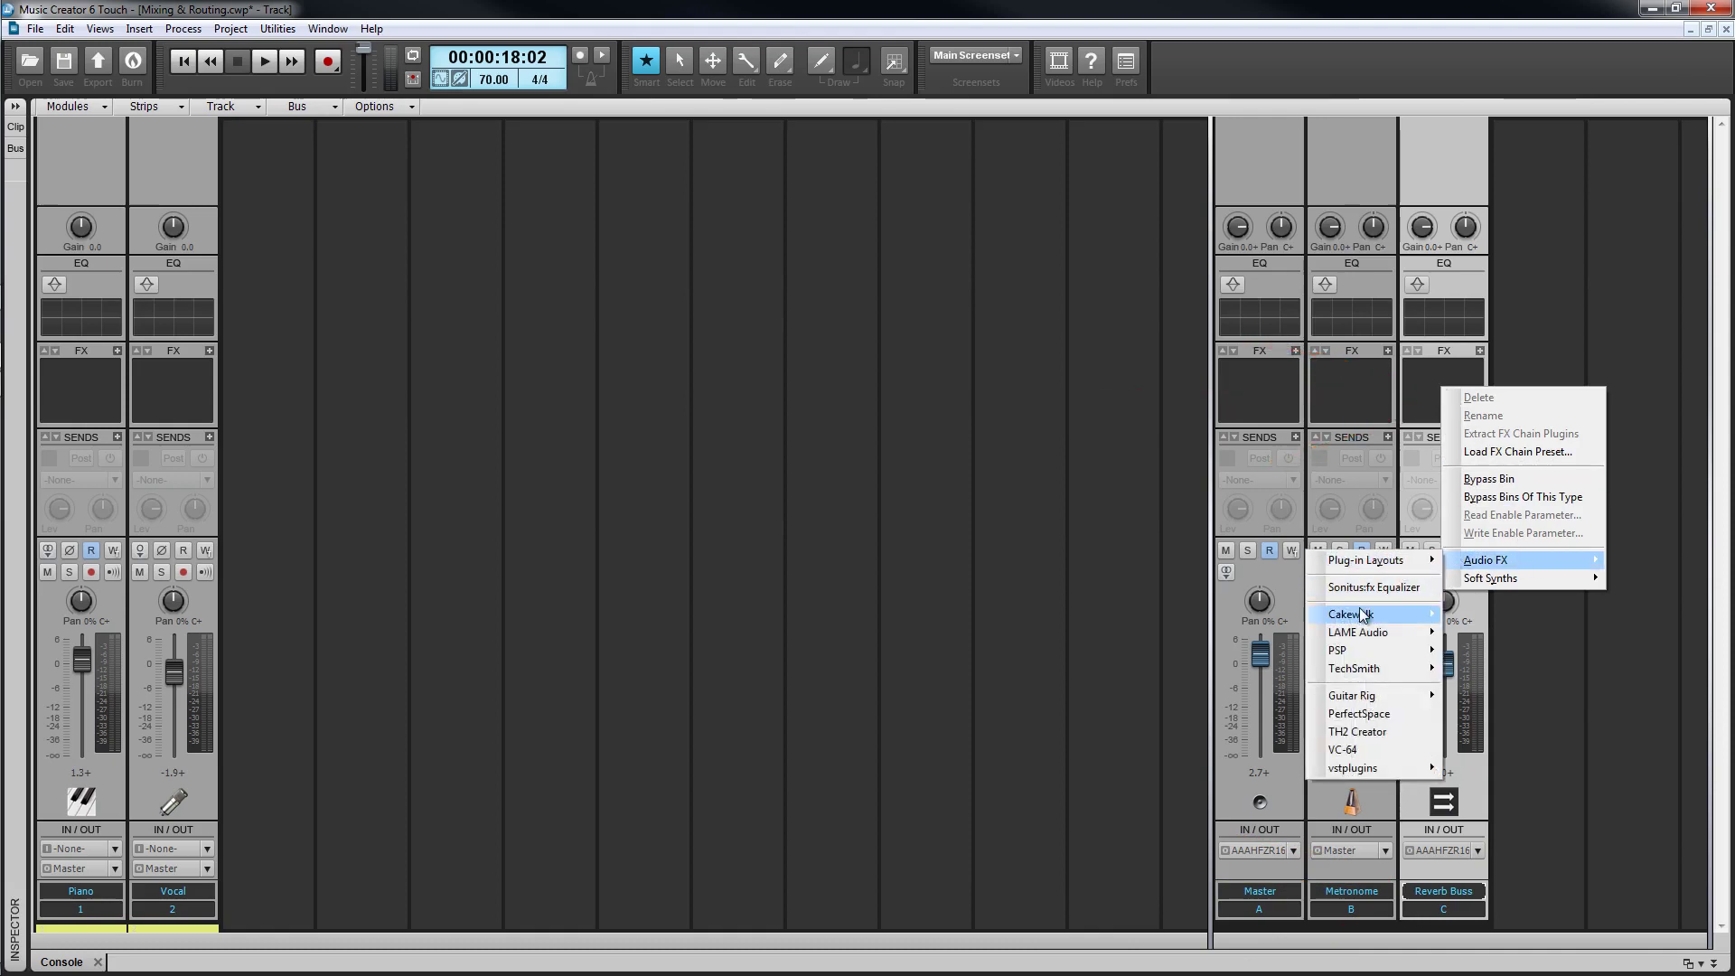
mouse_move(1363, 614)
left_click(1521, 739)
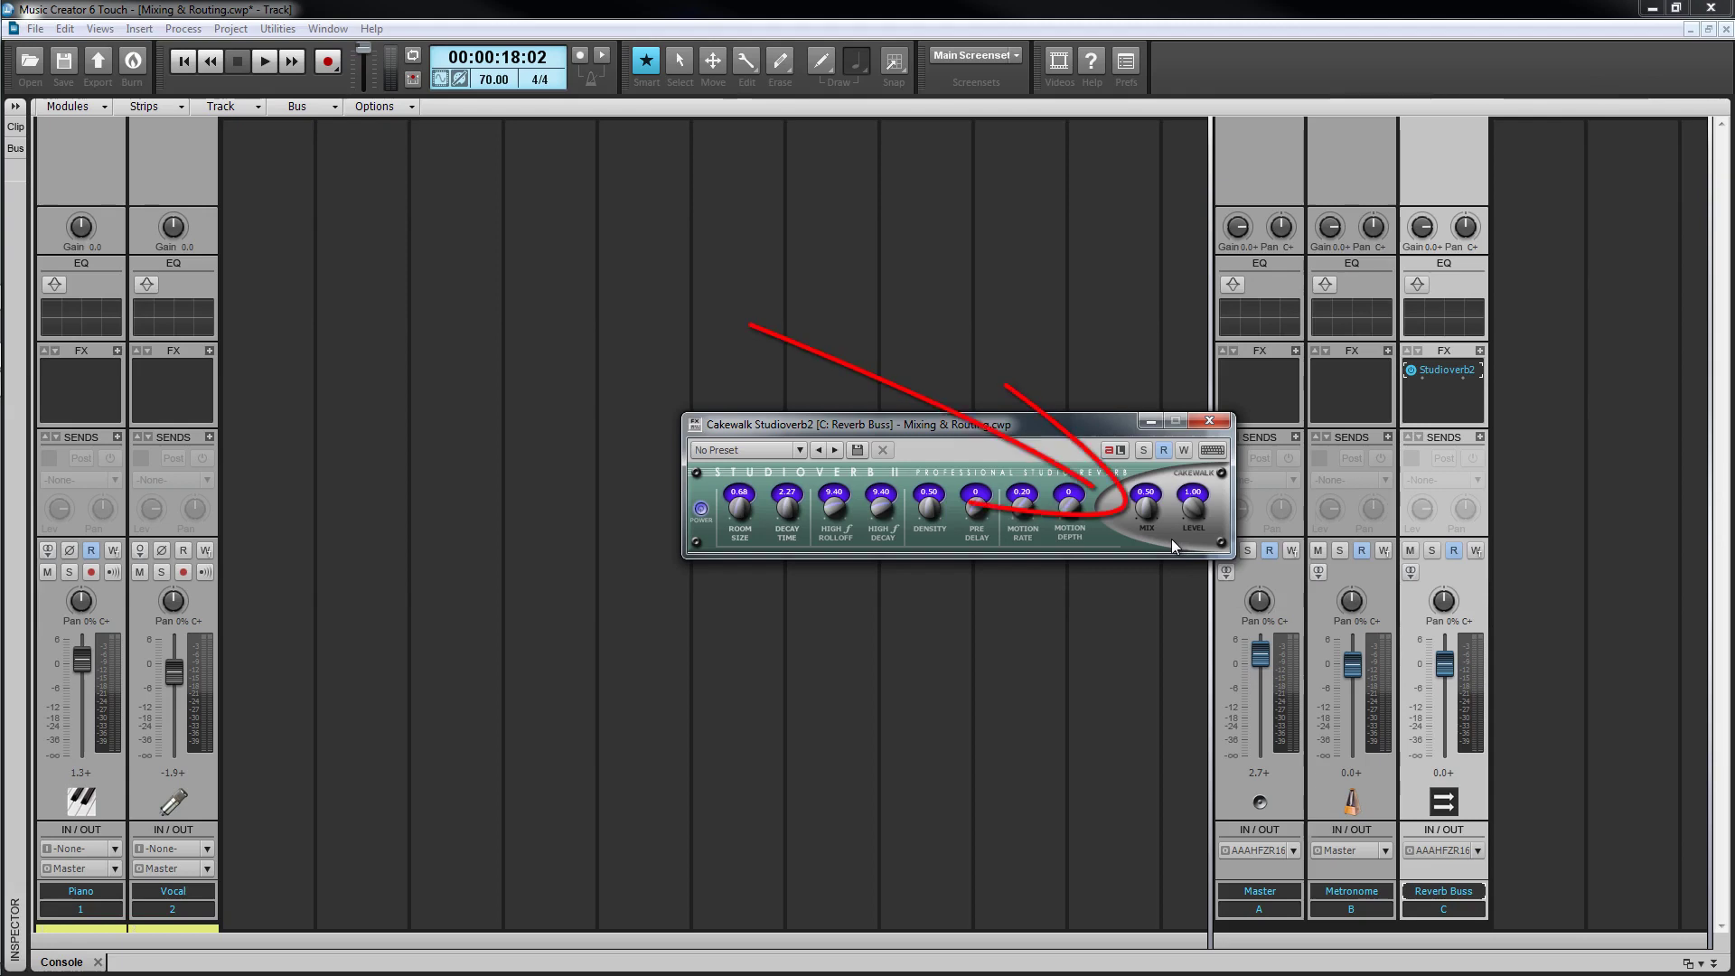
- Set the Studioverb2 mix to 1.00, close the effect window and route the Reverb Buss output to Master
left_click_drag(1150, 518, 1150, 479)
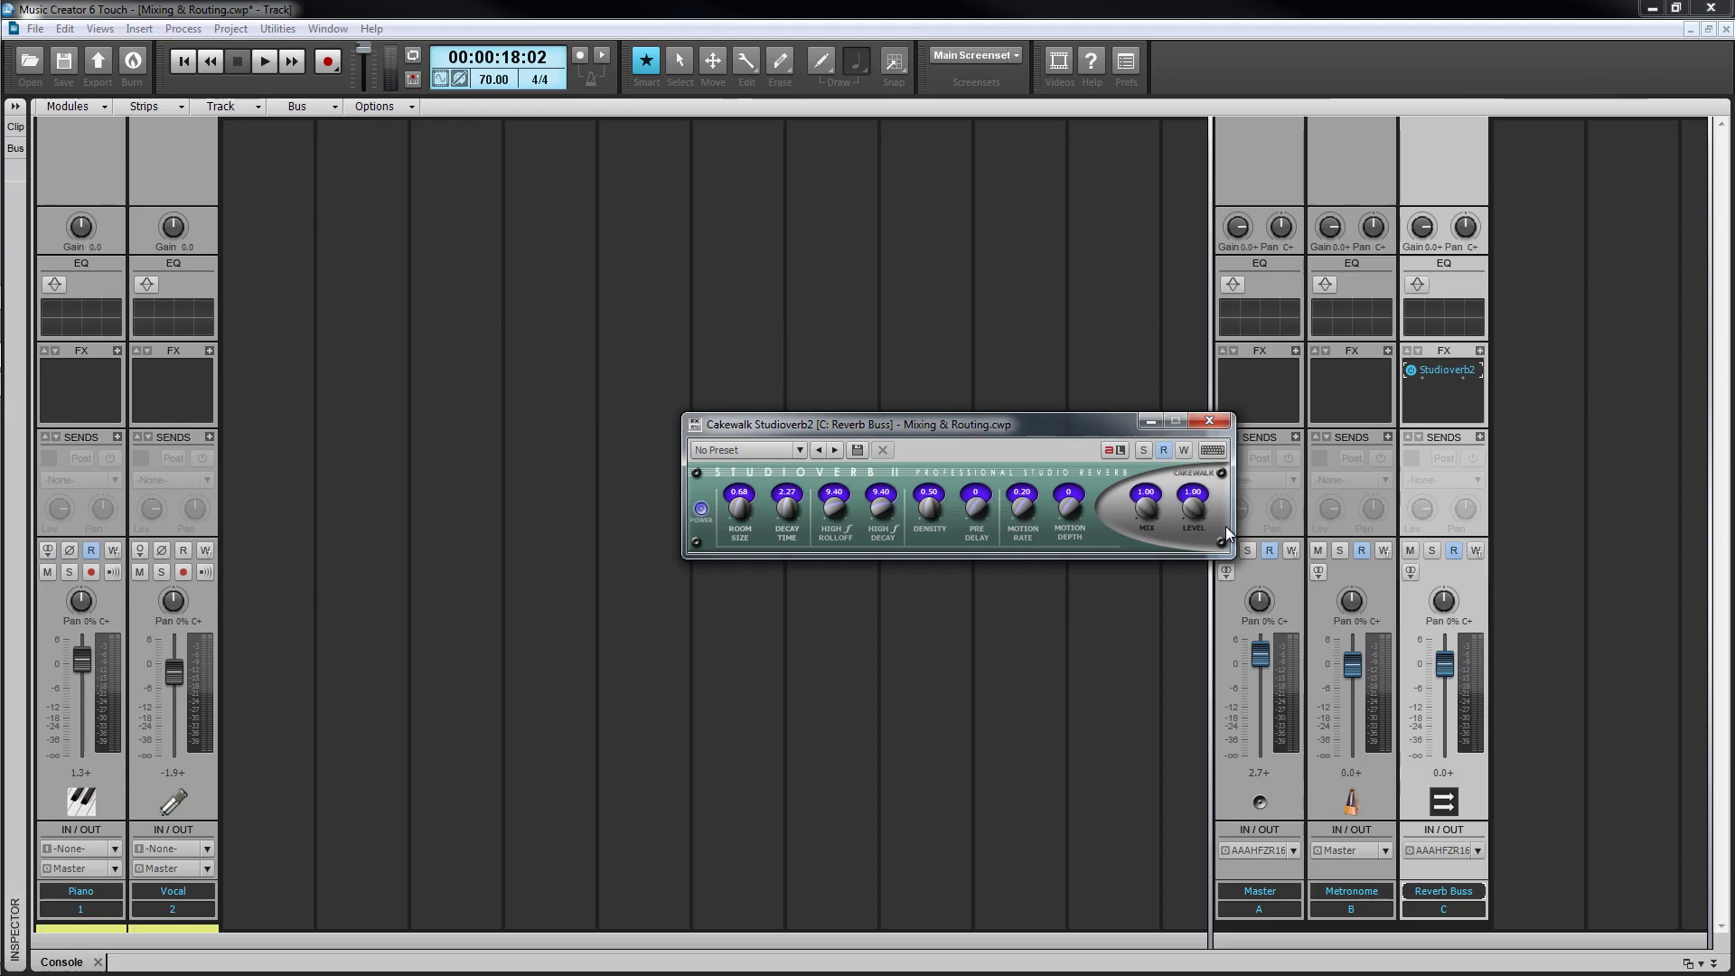
left_click(1214, 421)
left_click(1477, 849)
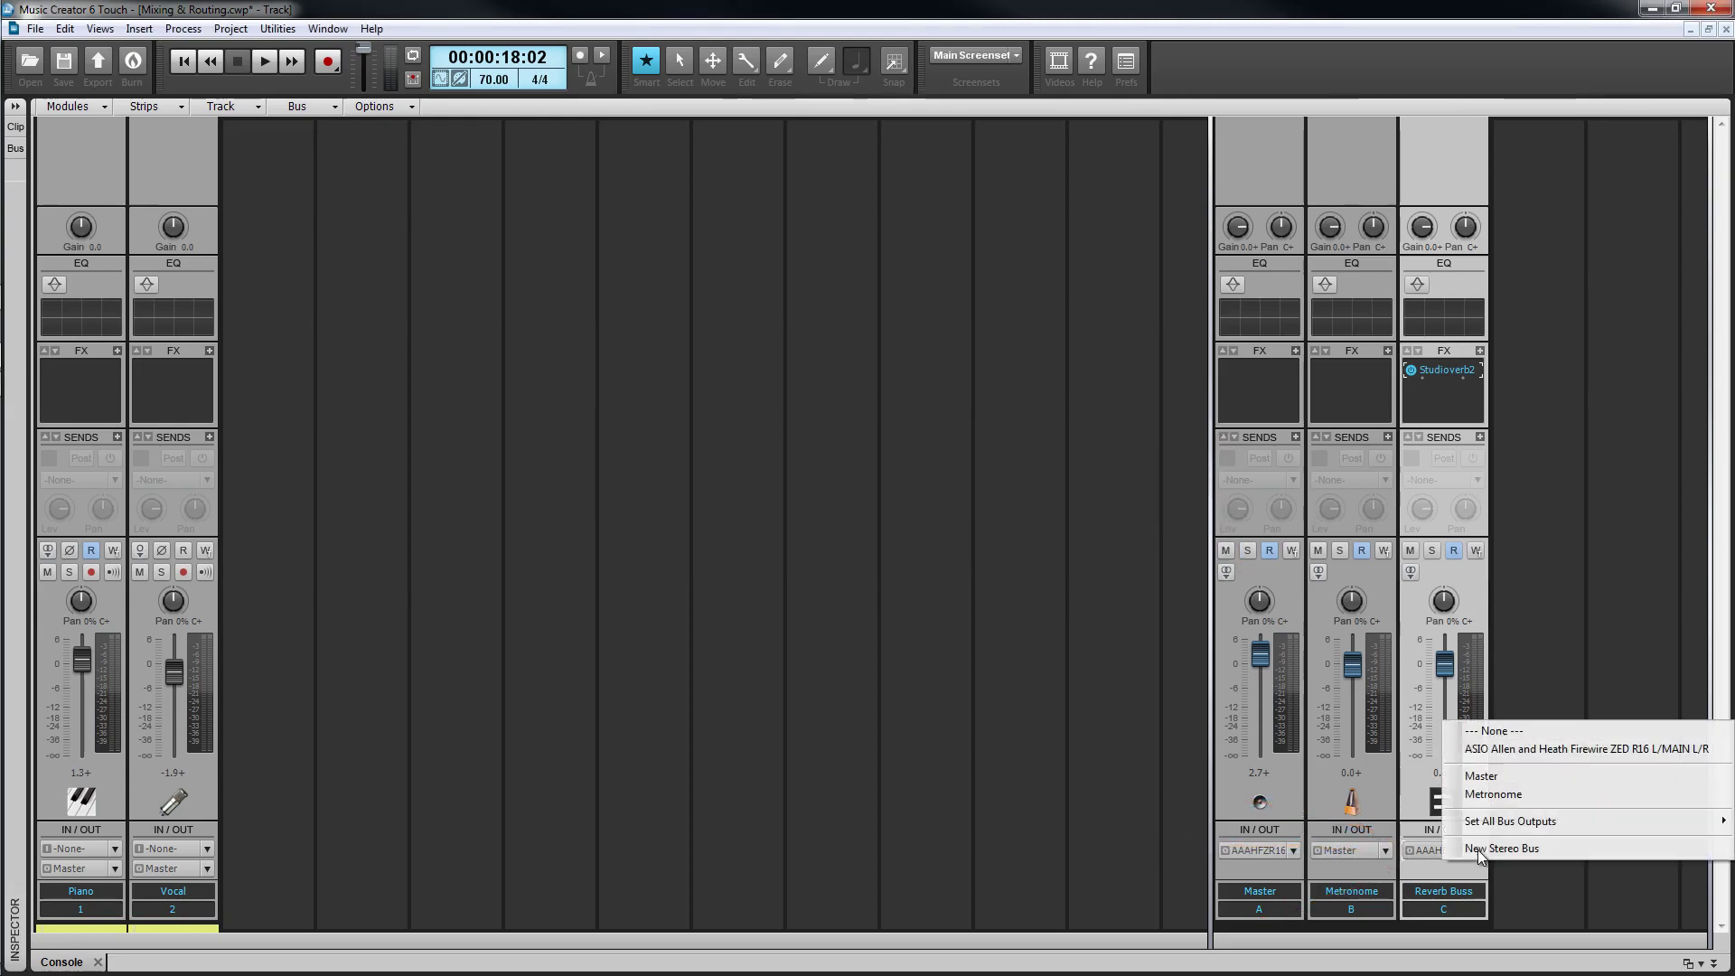
left_click(1486, 778)
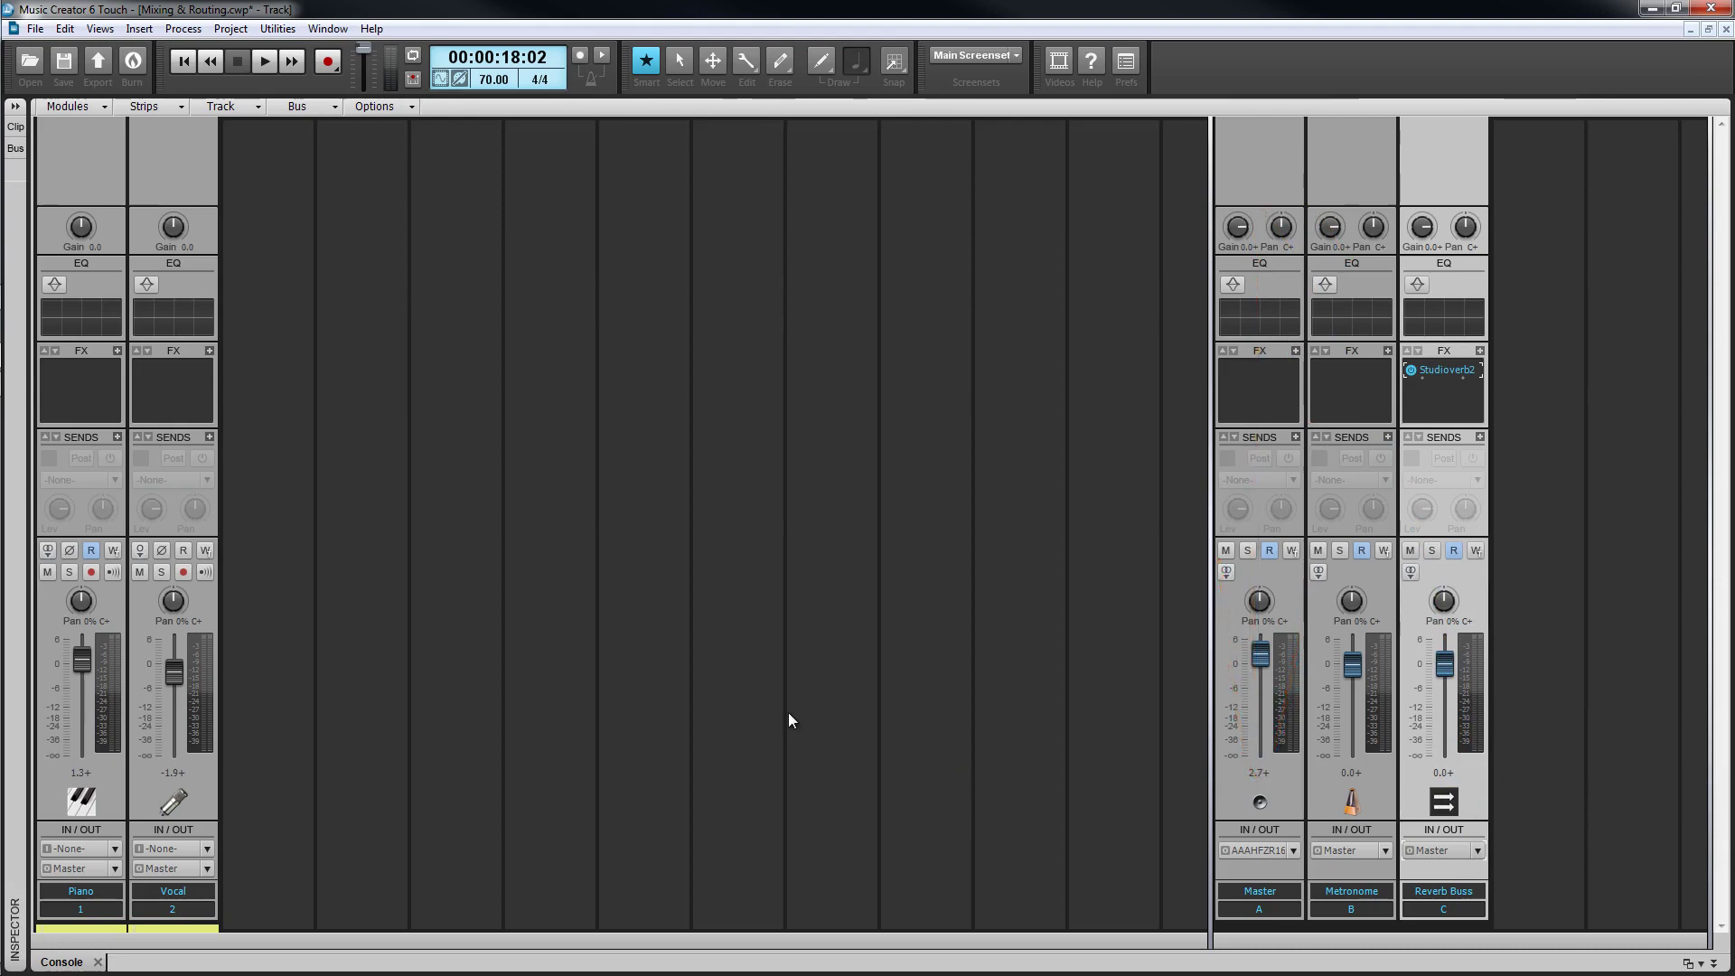
- Select the Piano and Vocal tracks and adjust them together, with volumes at -1.6 and -2.1 and pans centred
left_click(88, 909)
left_click(172, 909, "ctrl")
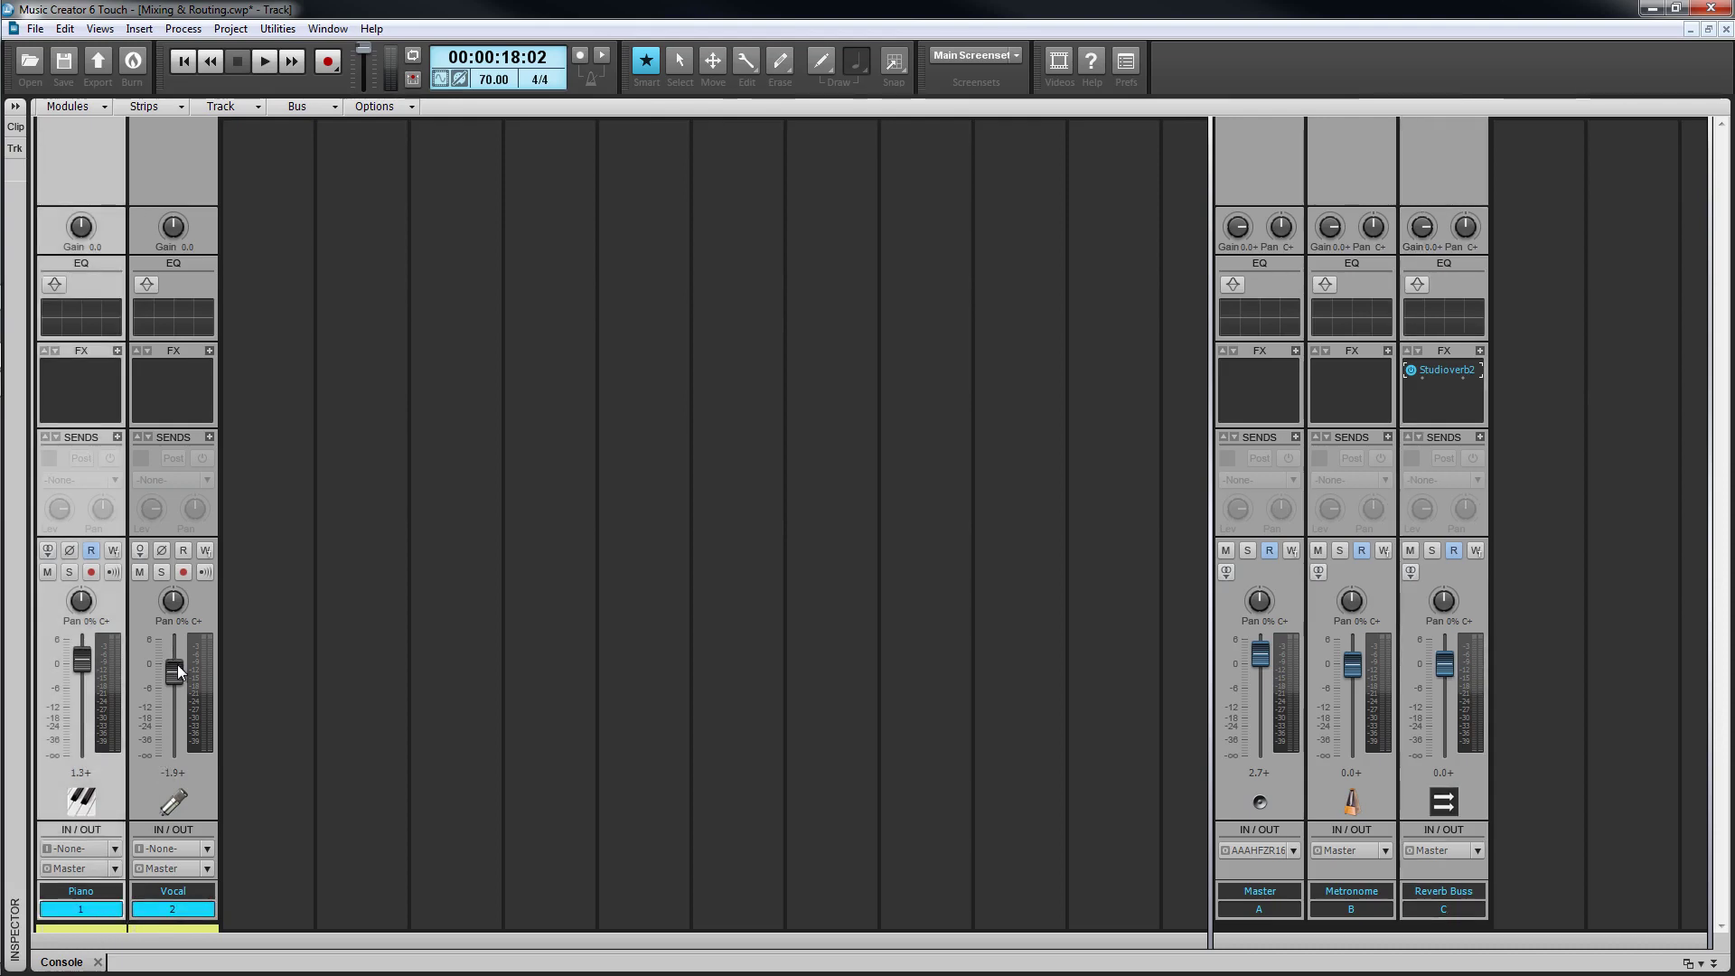
scroll(177, 670, "up", 3)
scroll(177, 670, "down", 15)
scroll(178, 671, "up", 14)
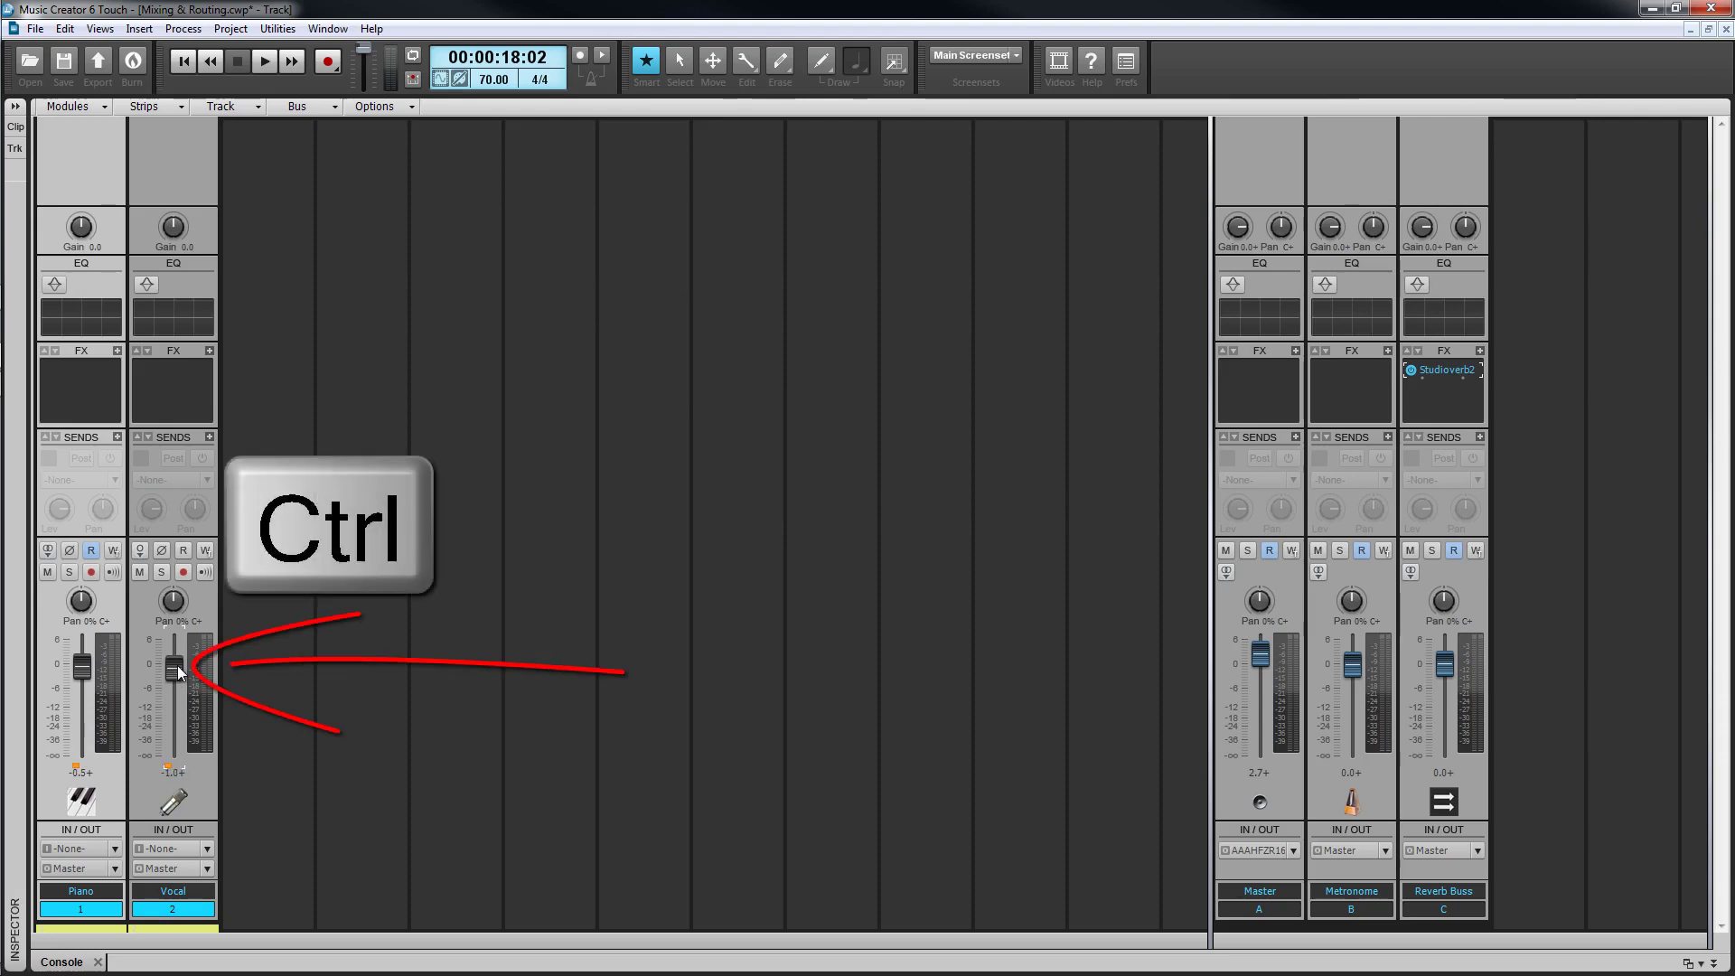
scroll(176, 601, "down", 4)
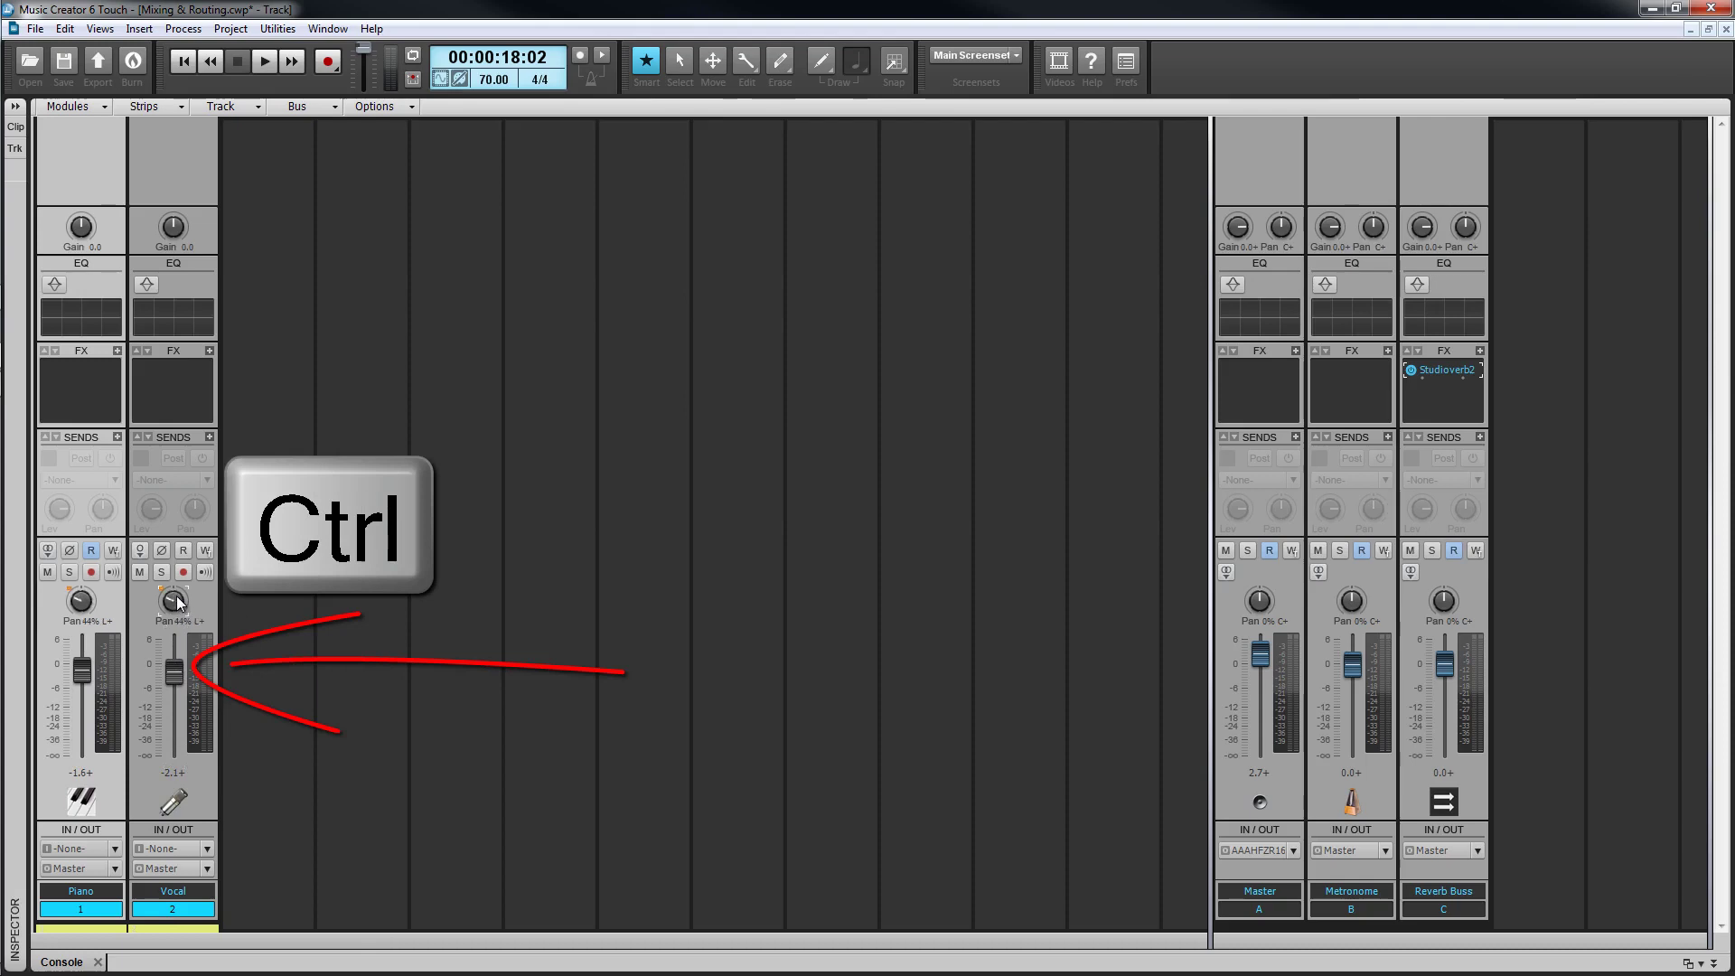
double_click(177, 600)
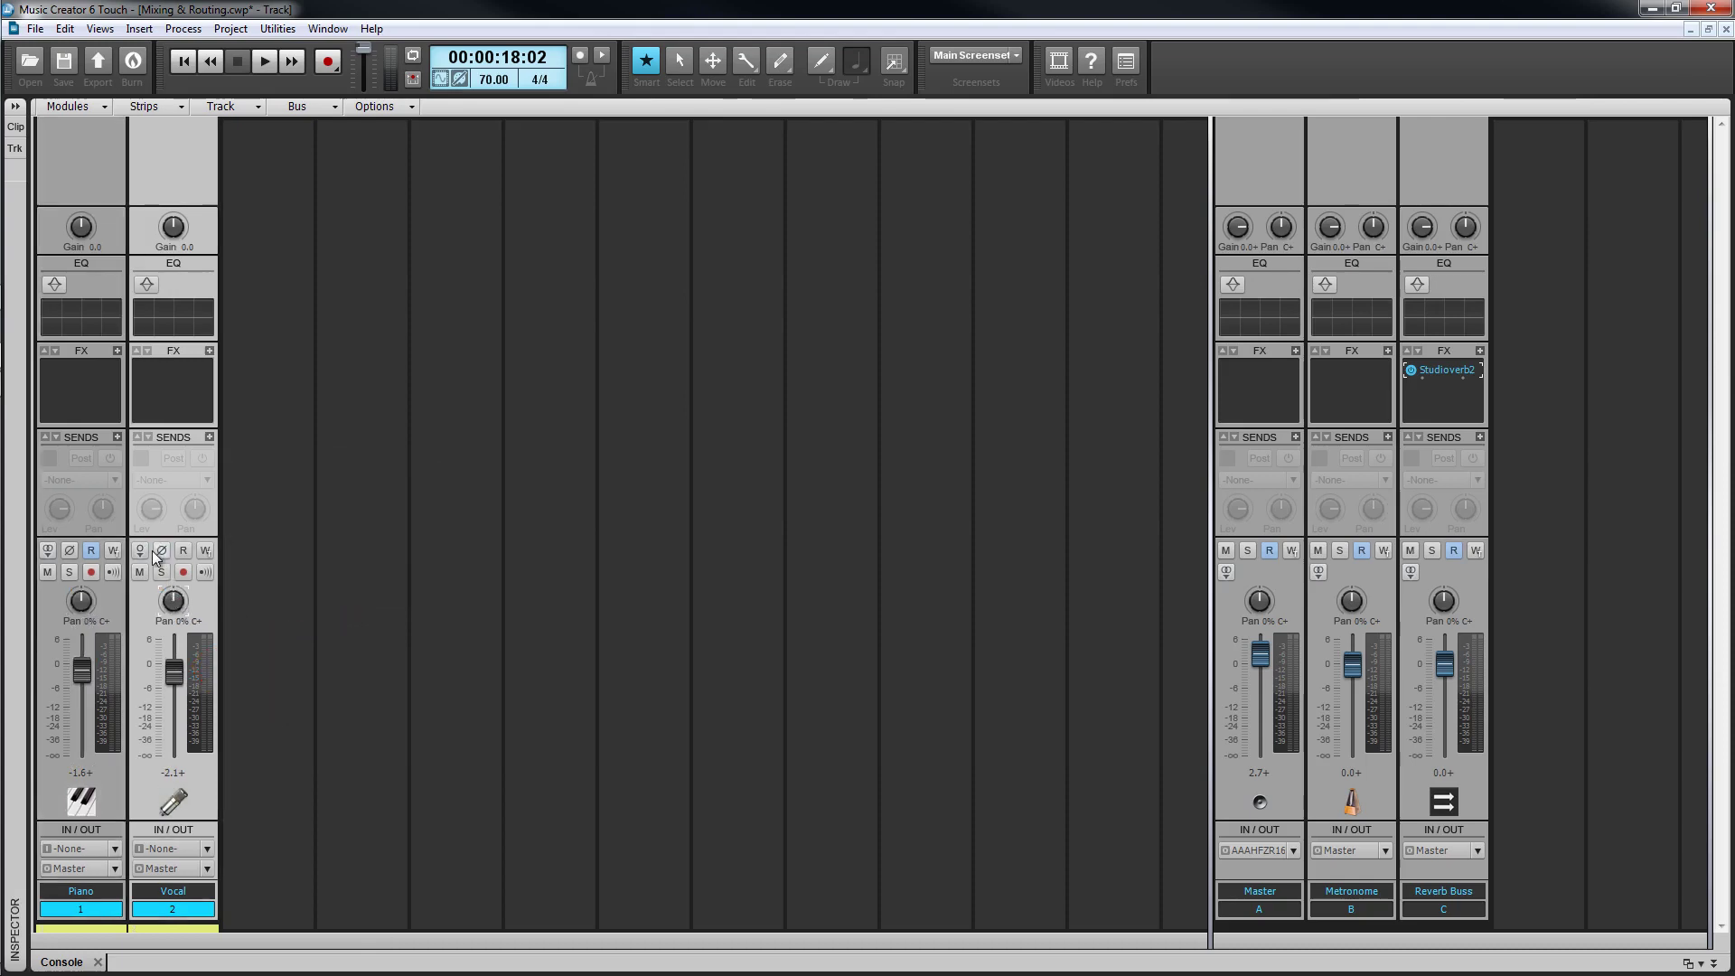
- Try out the solo, mute and record-arm controls on both selected tracks, leaving each of them switched off
left_click(161, 572)
left_click(69, 571)
left_click(47, 572)
left_click(90, 572)
left_click(90, 572)
left_click(47, 572)
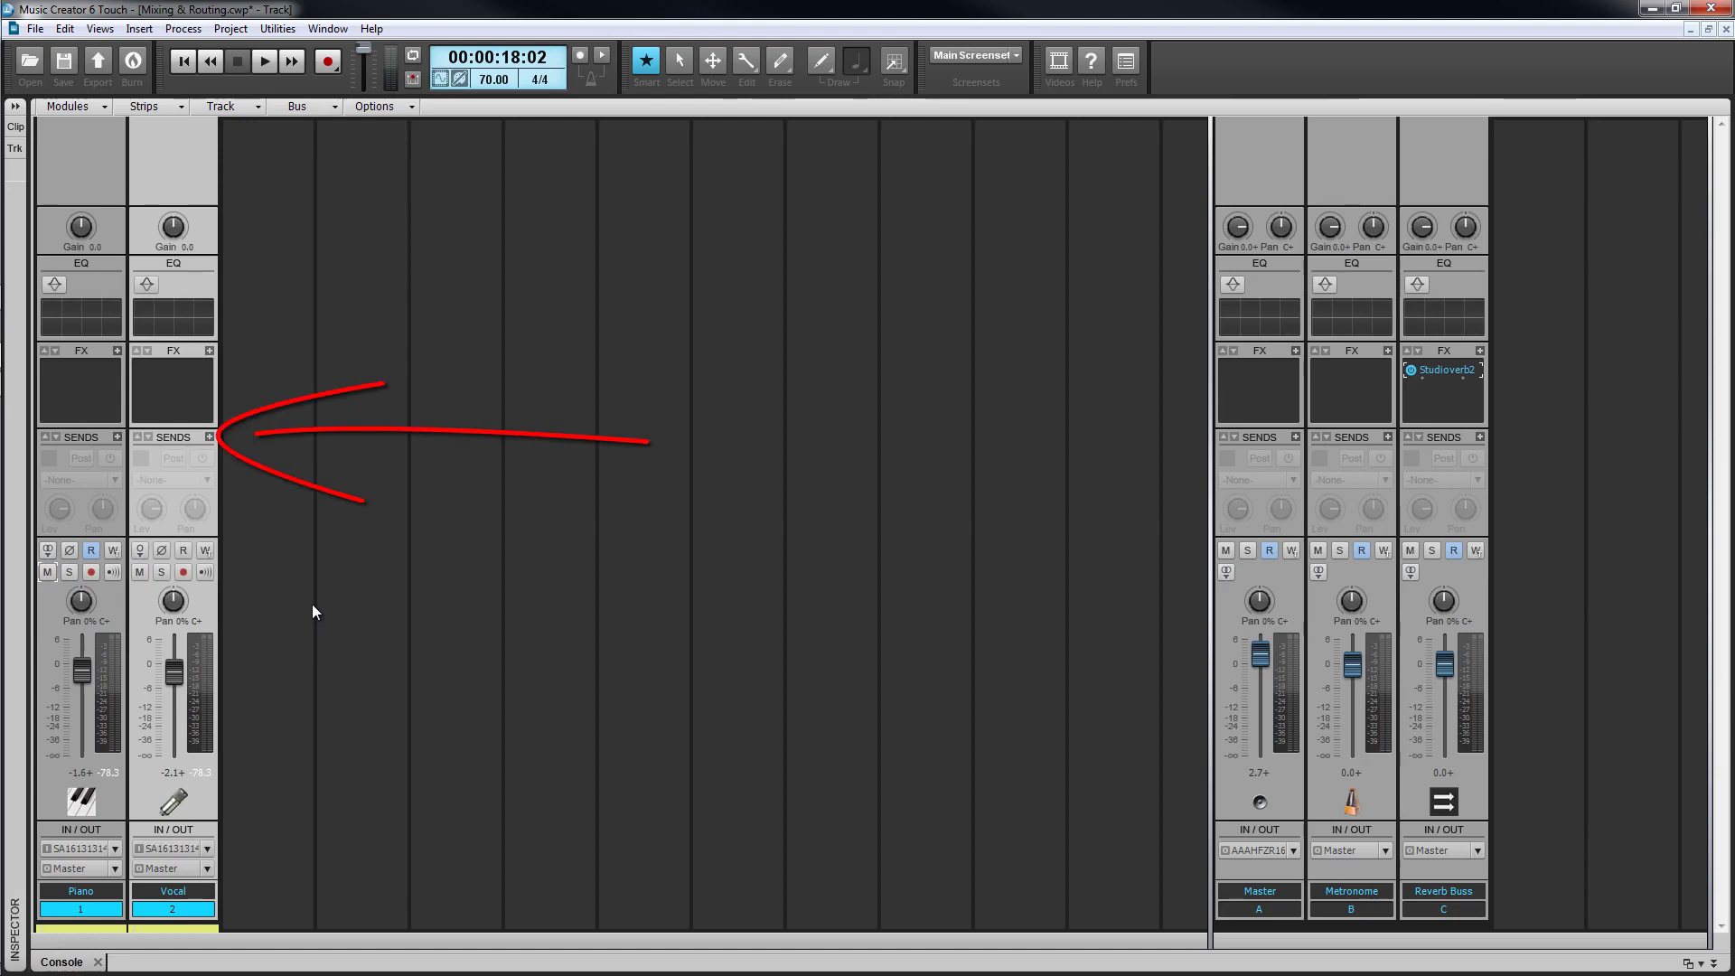
- Add a Reverb Buss send to both selected tracks and play the mix with the sends switched off
left_click(210, 438)
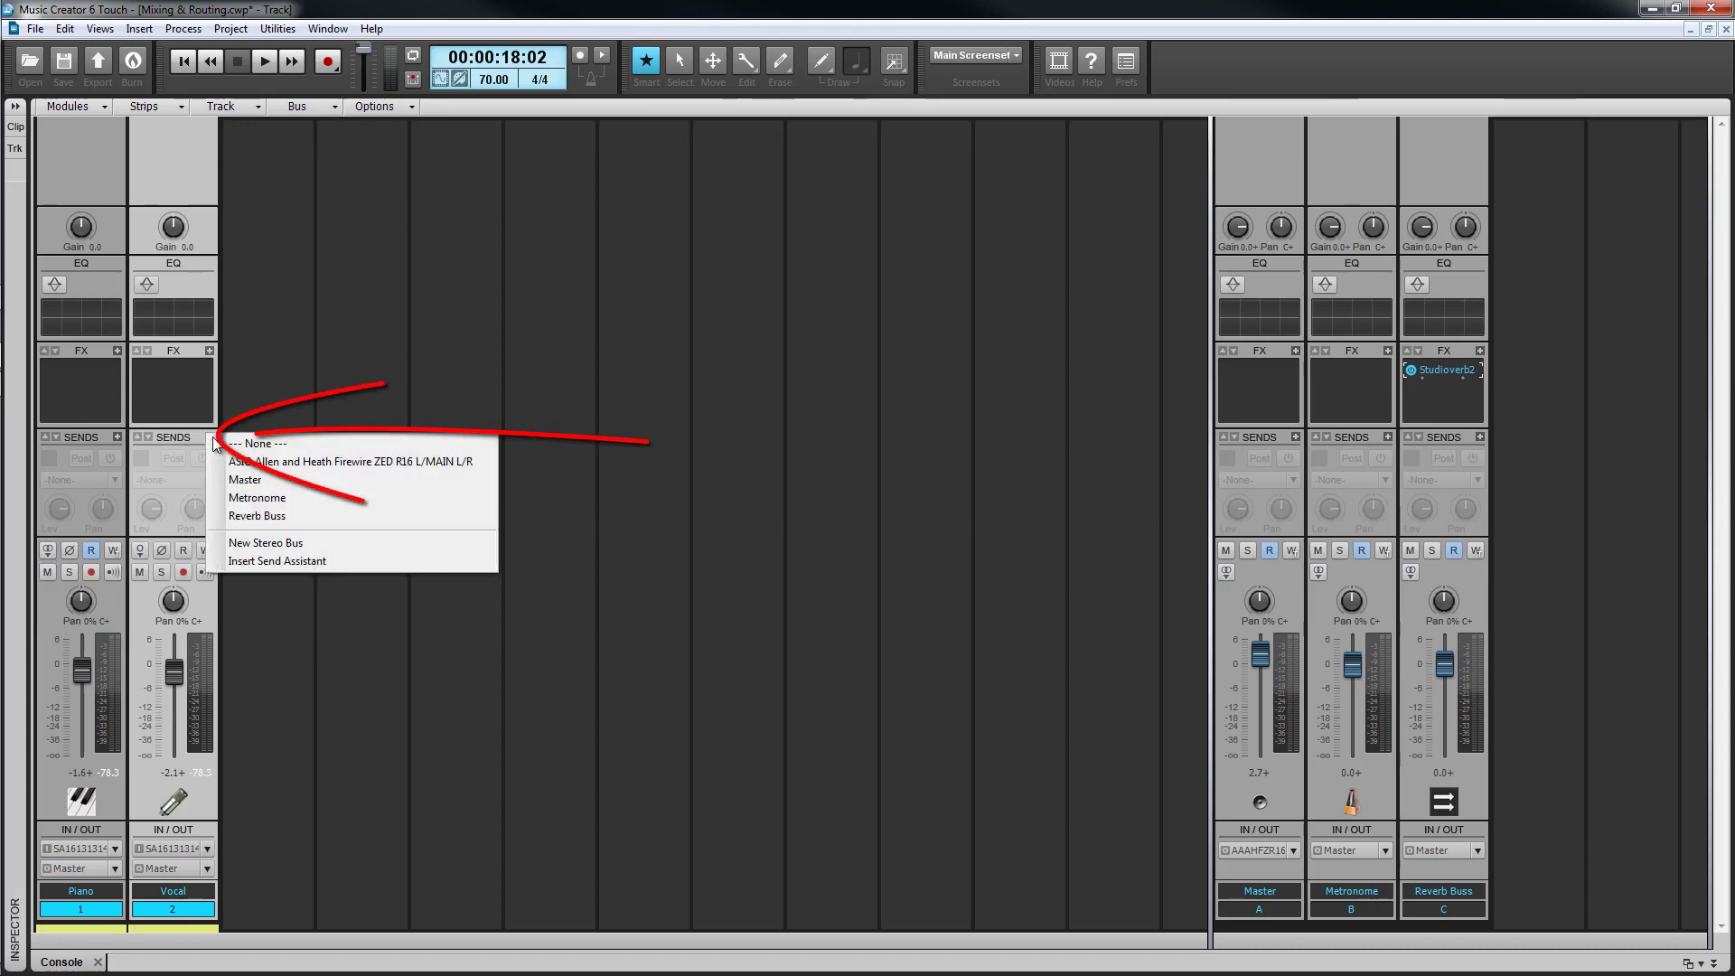
left_click(273, 515)
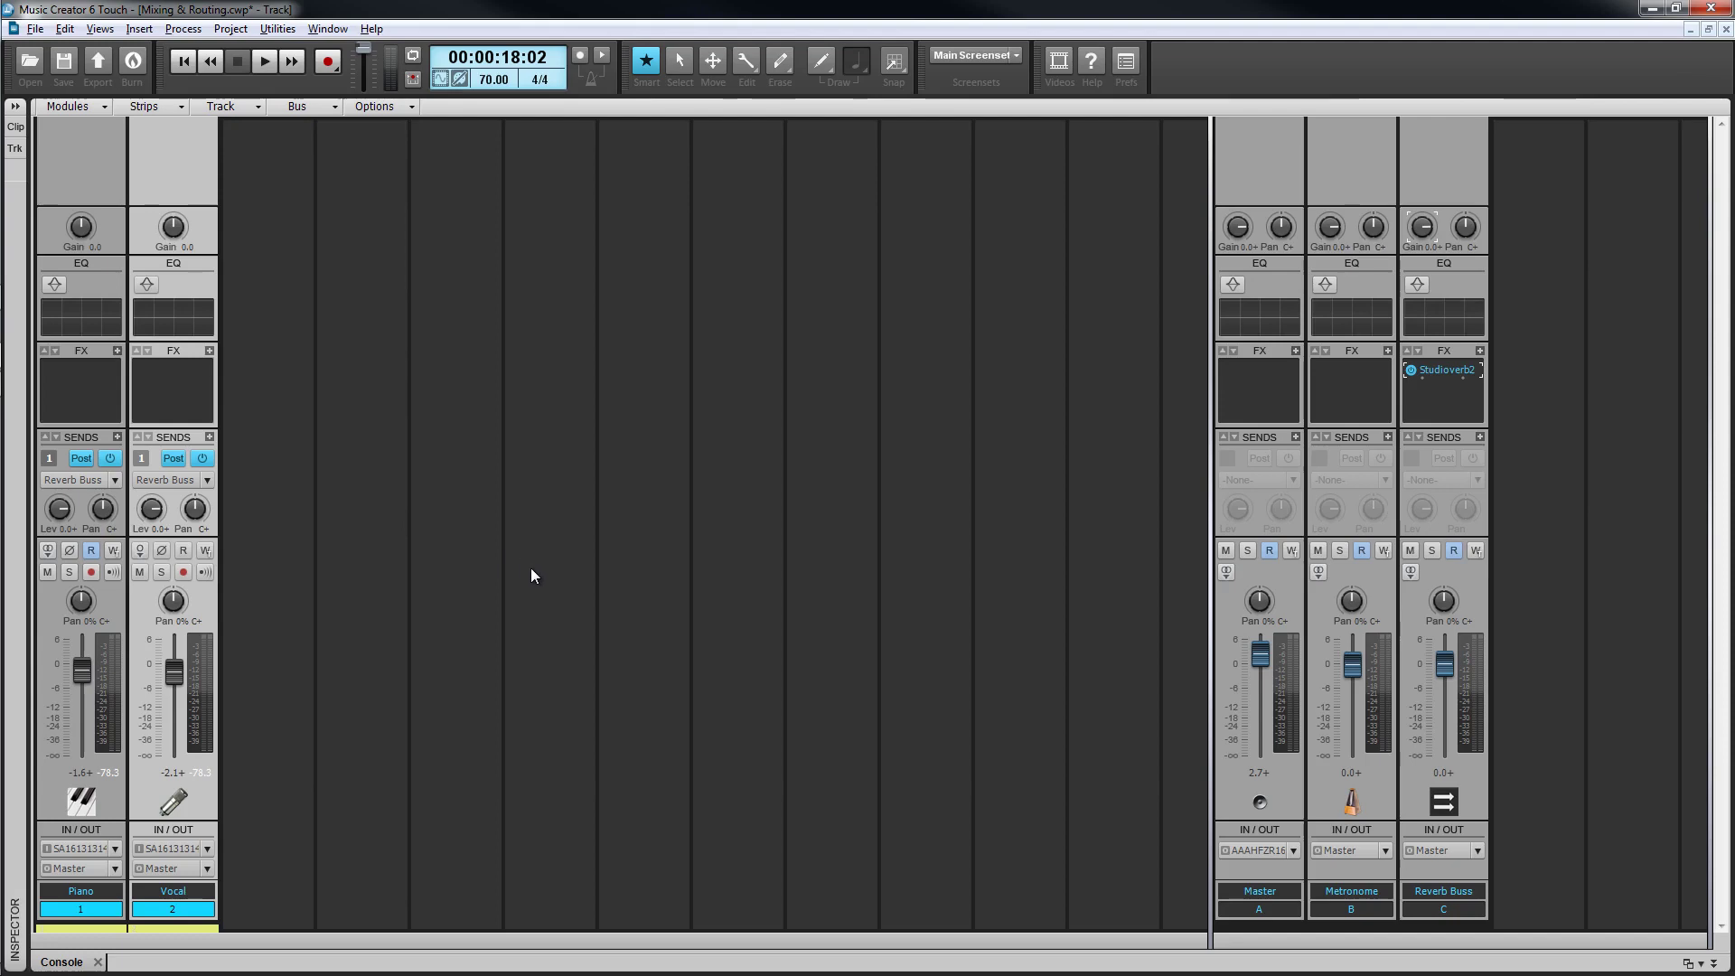
left_click(200, 458)
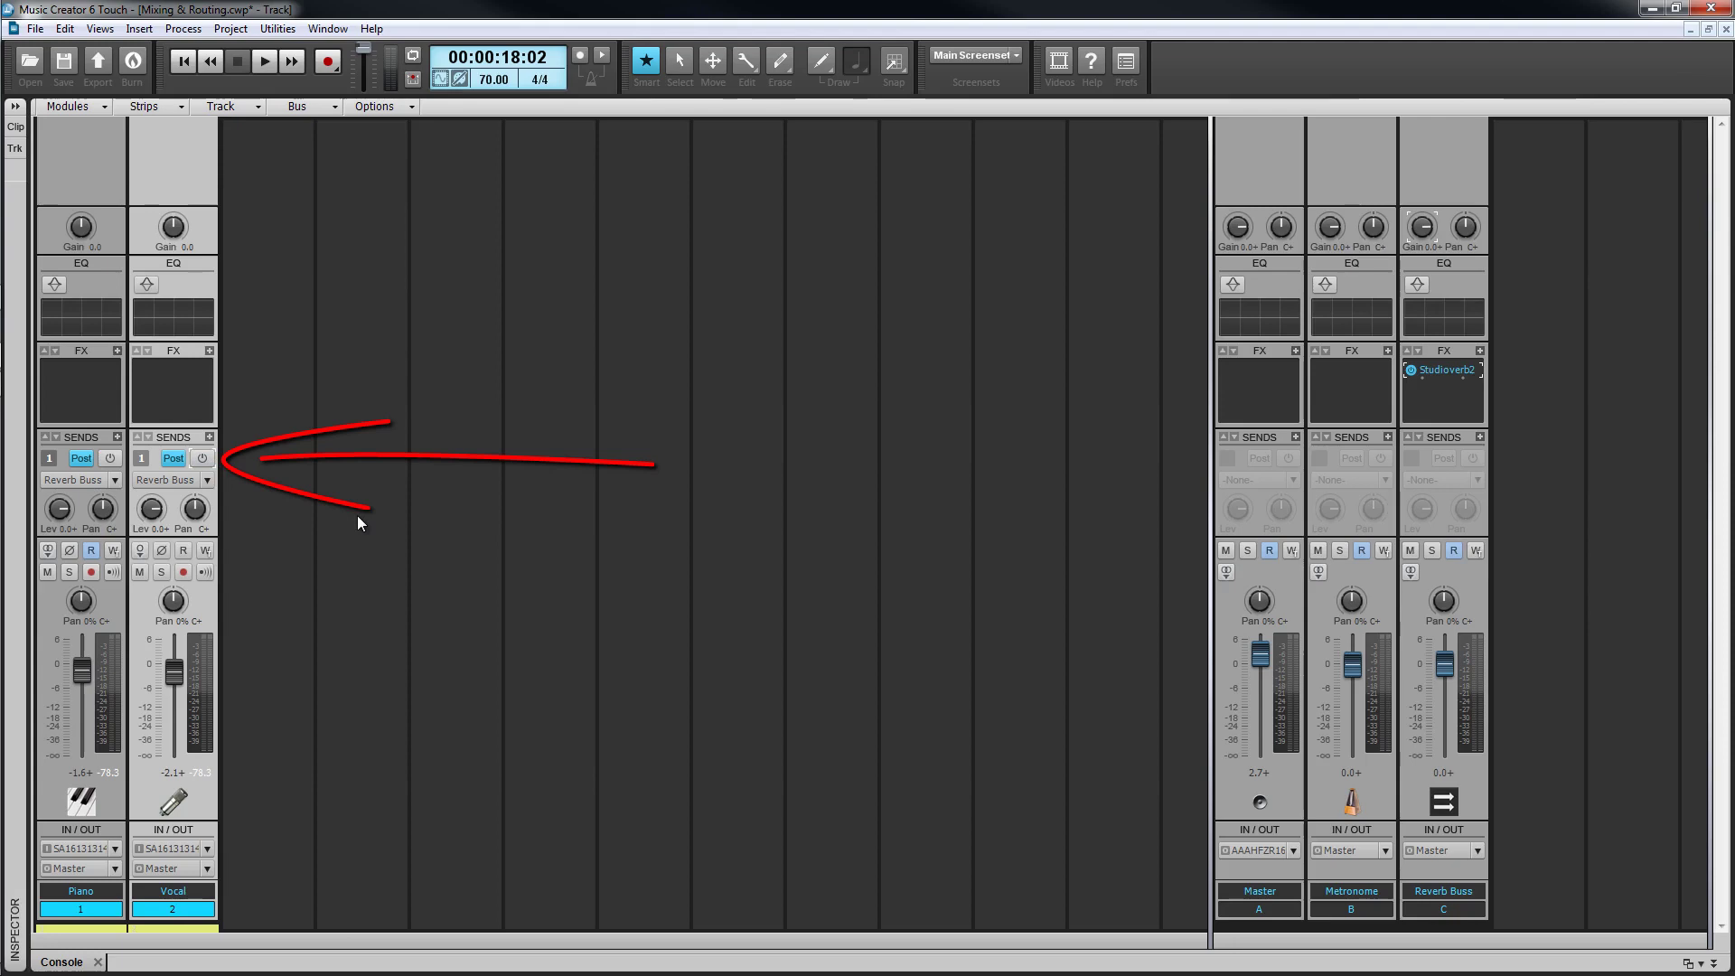
key("space")
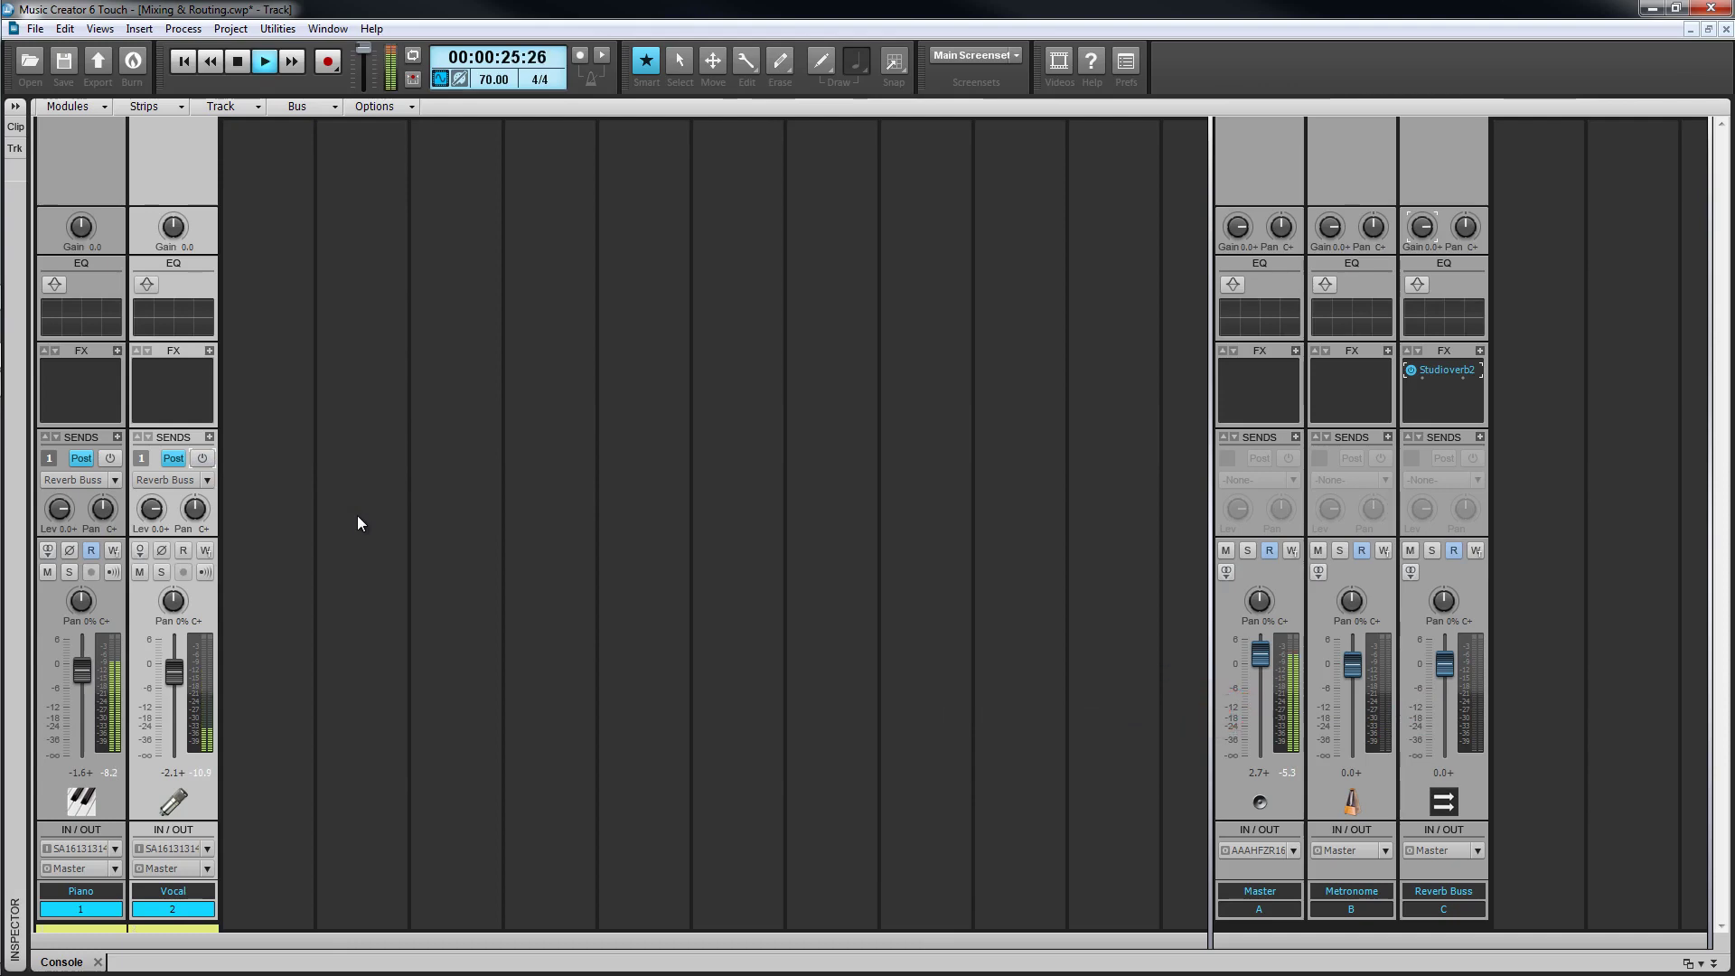
key("space")
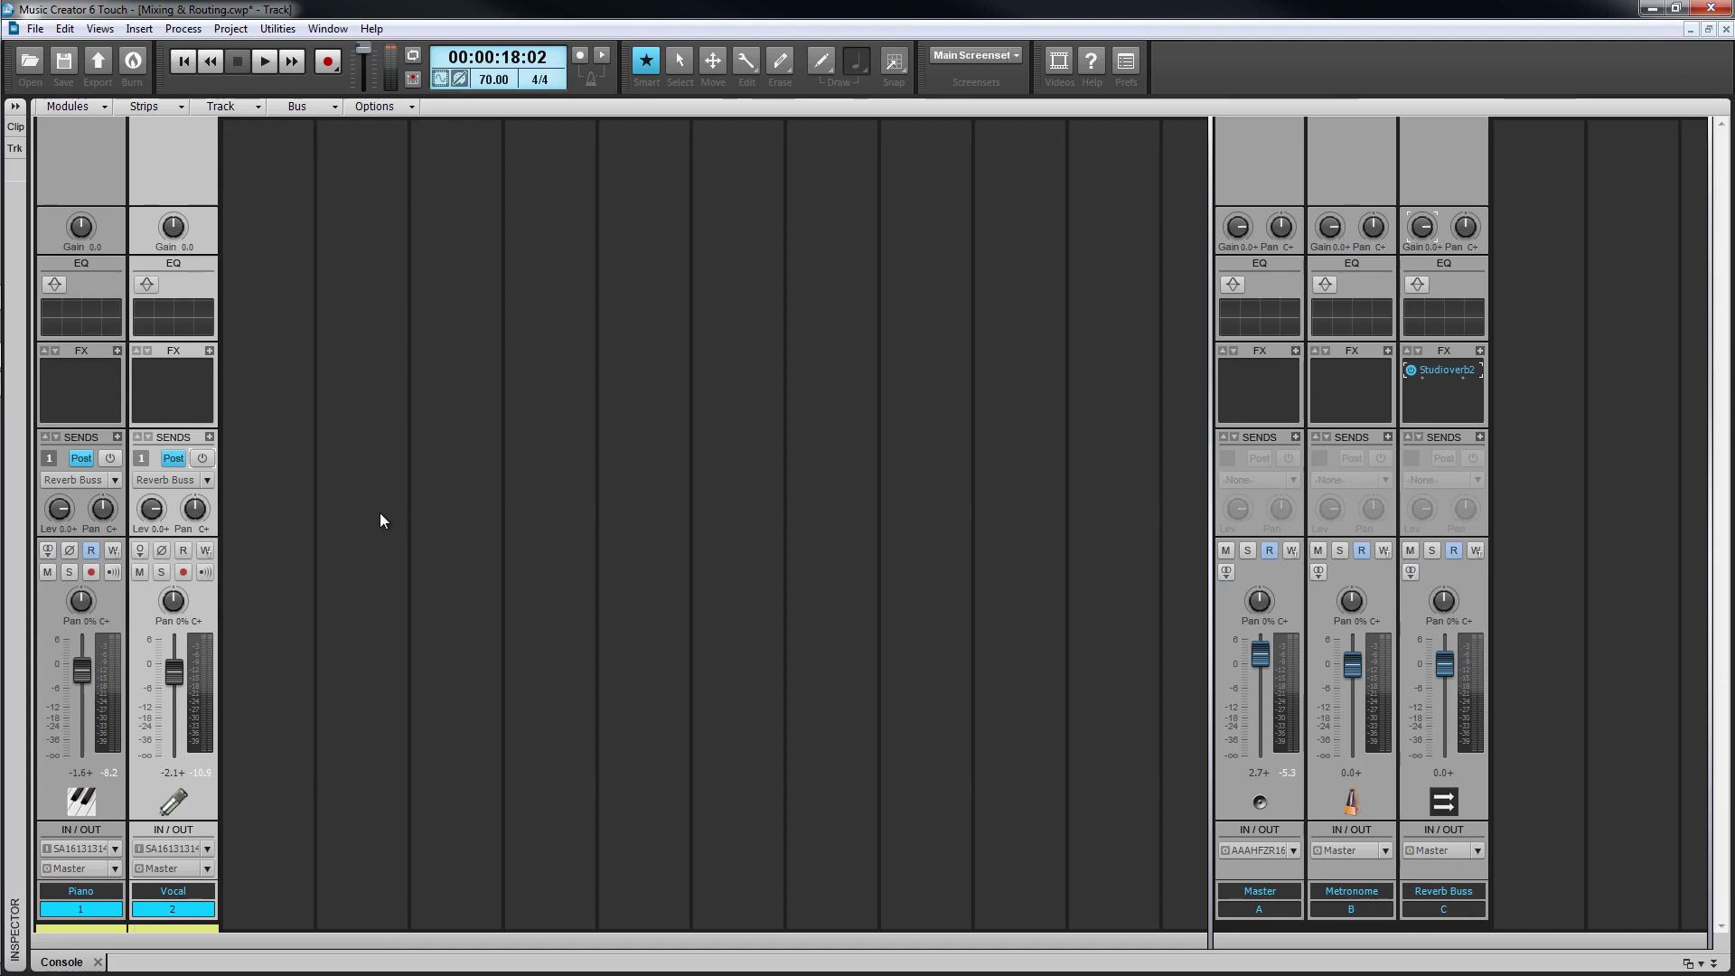
- Switch both reverb sends on and, during playback, set the send levels to -25.7 on Piano and -12.8 on Vocal
left_click(202, 458, "ctrl")
key("space")
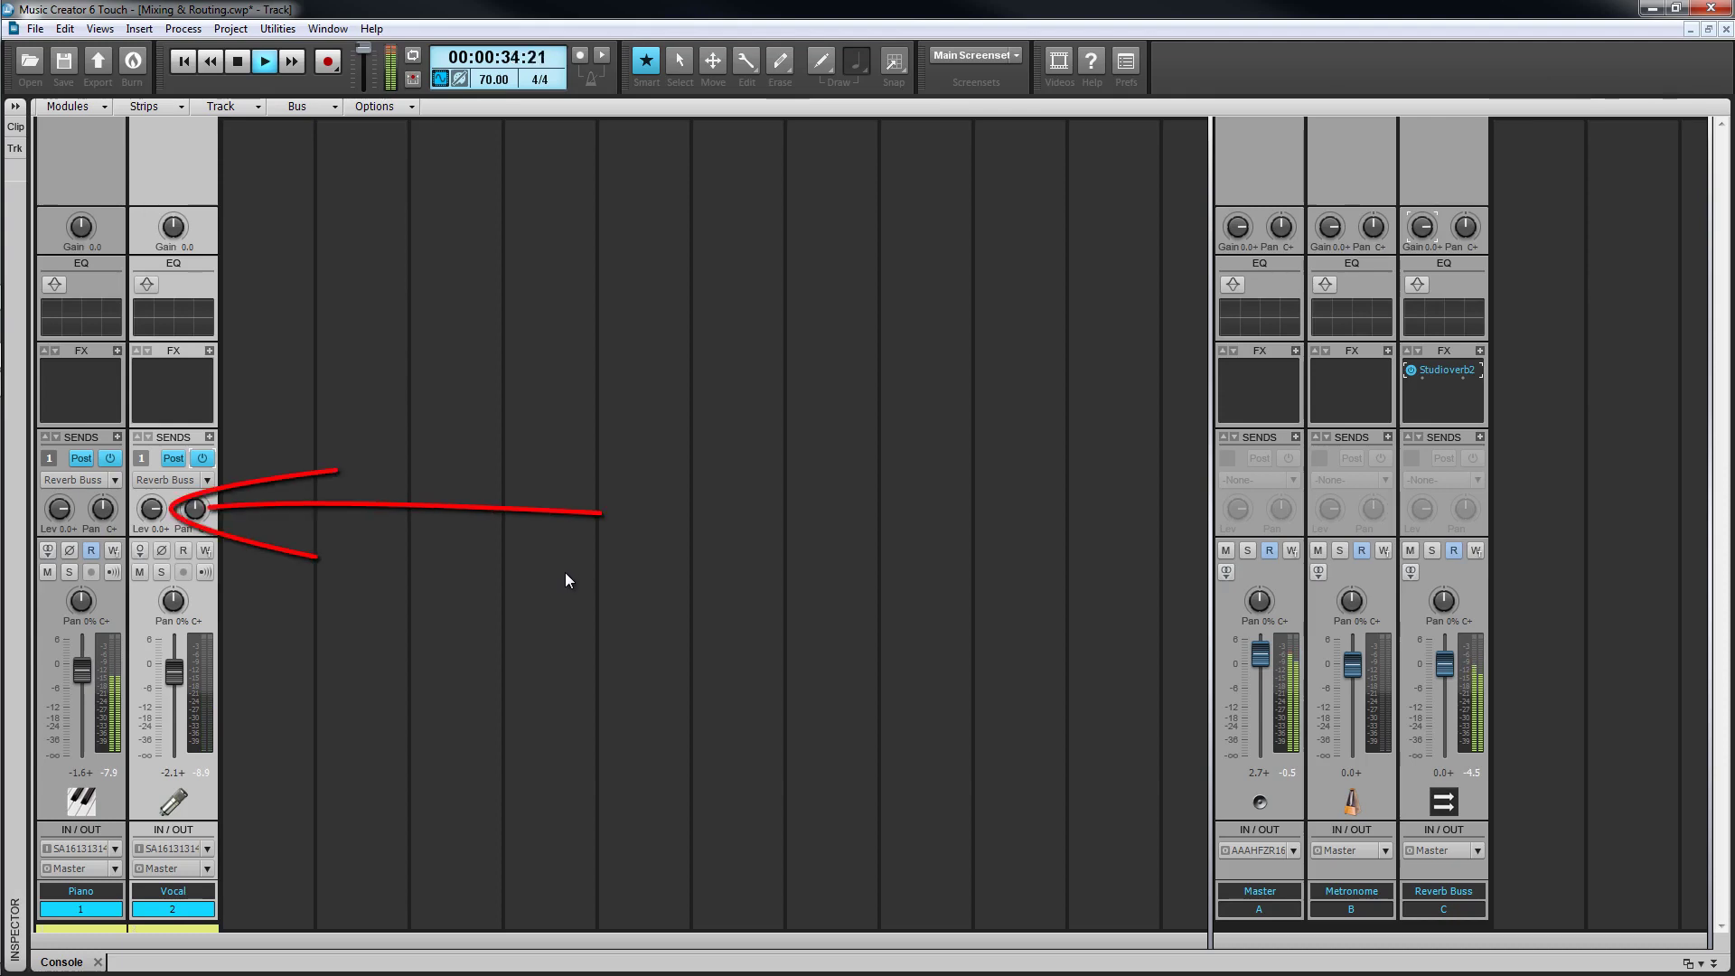
mouse_move(152, 509)
left_mouse_down()
mouse_move(152, 524)
mouse_move(154, 509)
left_mouse_up()
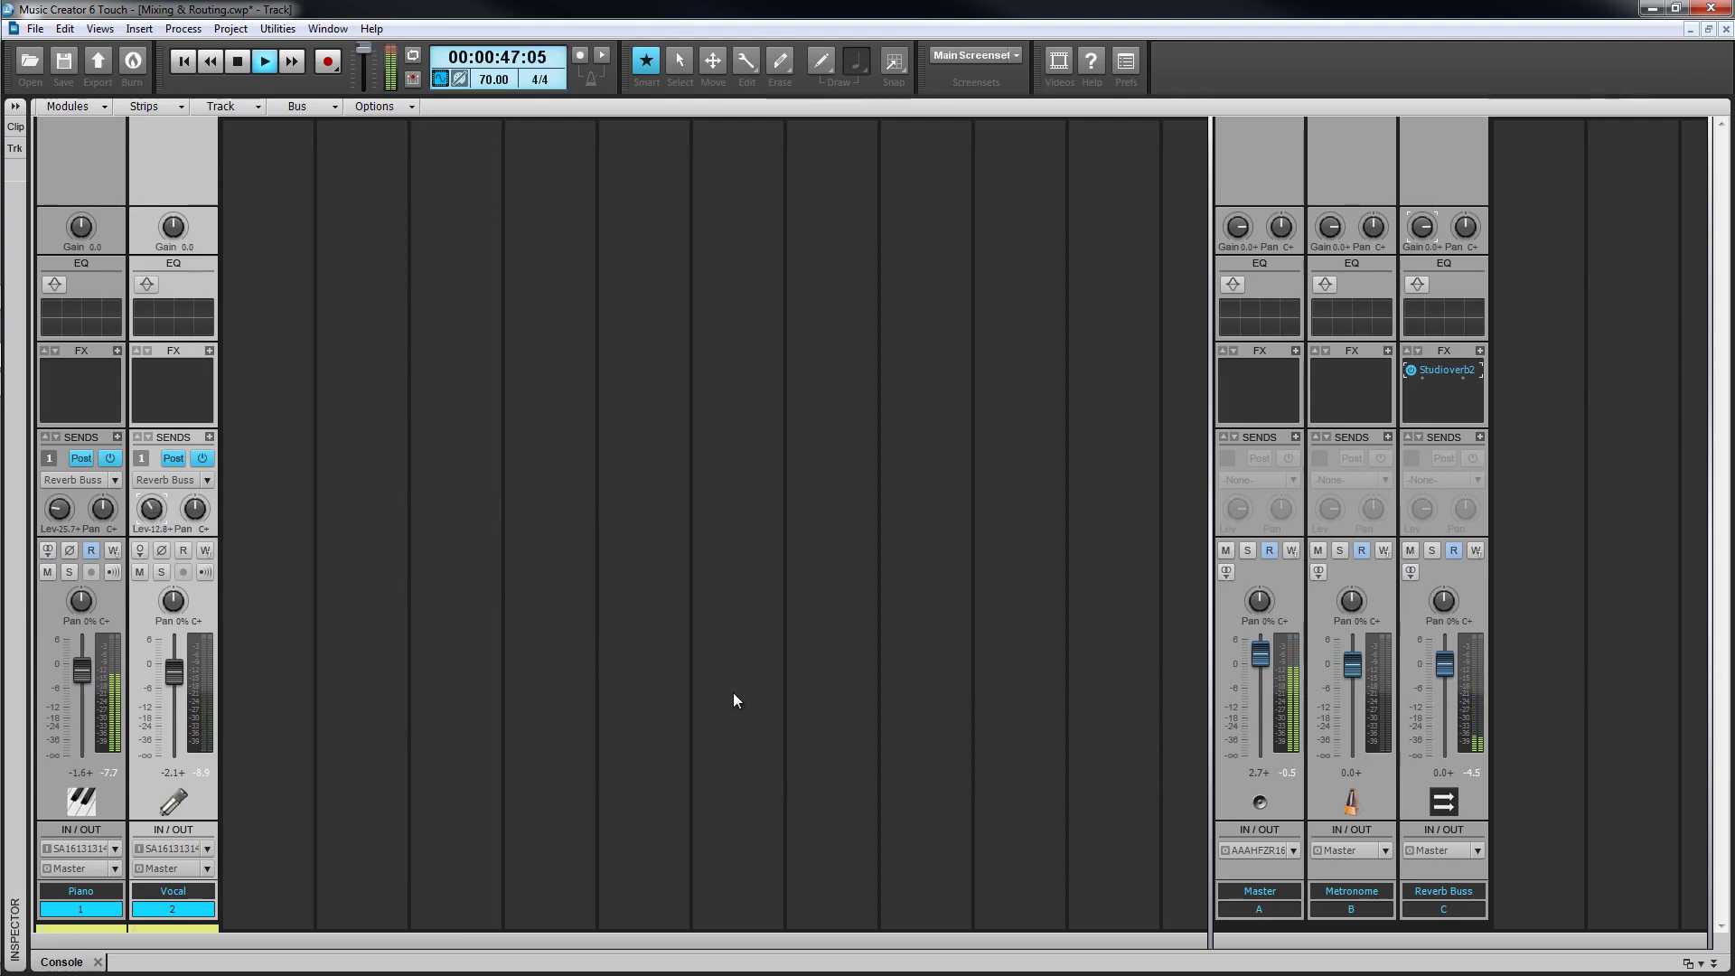
key("space")
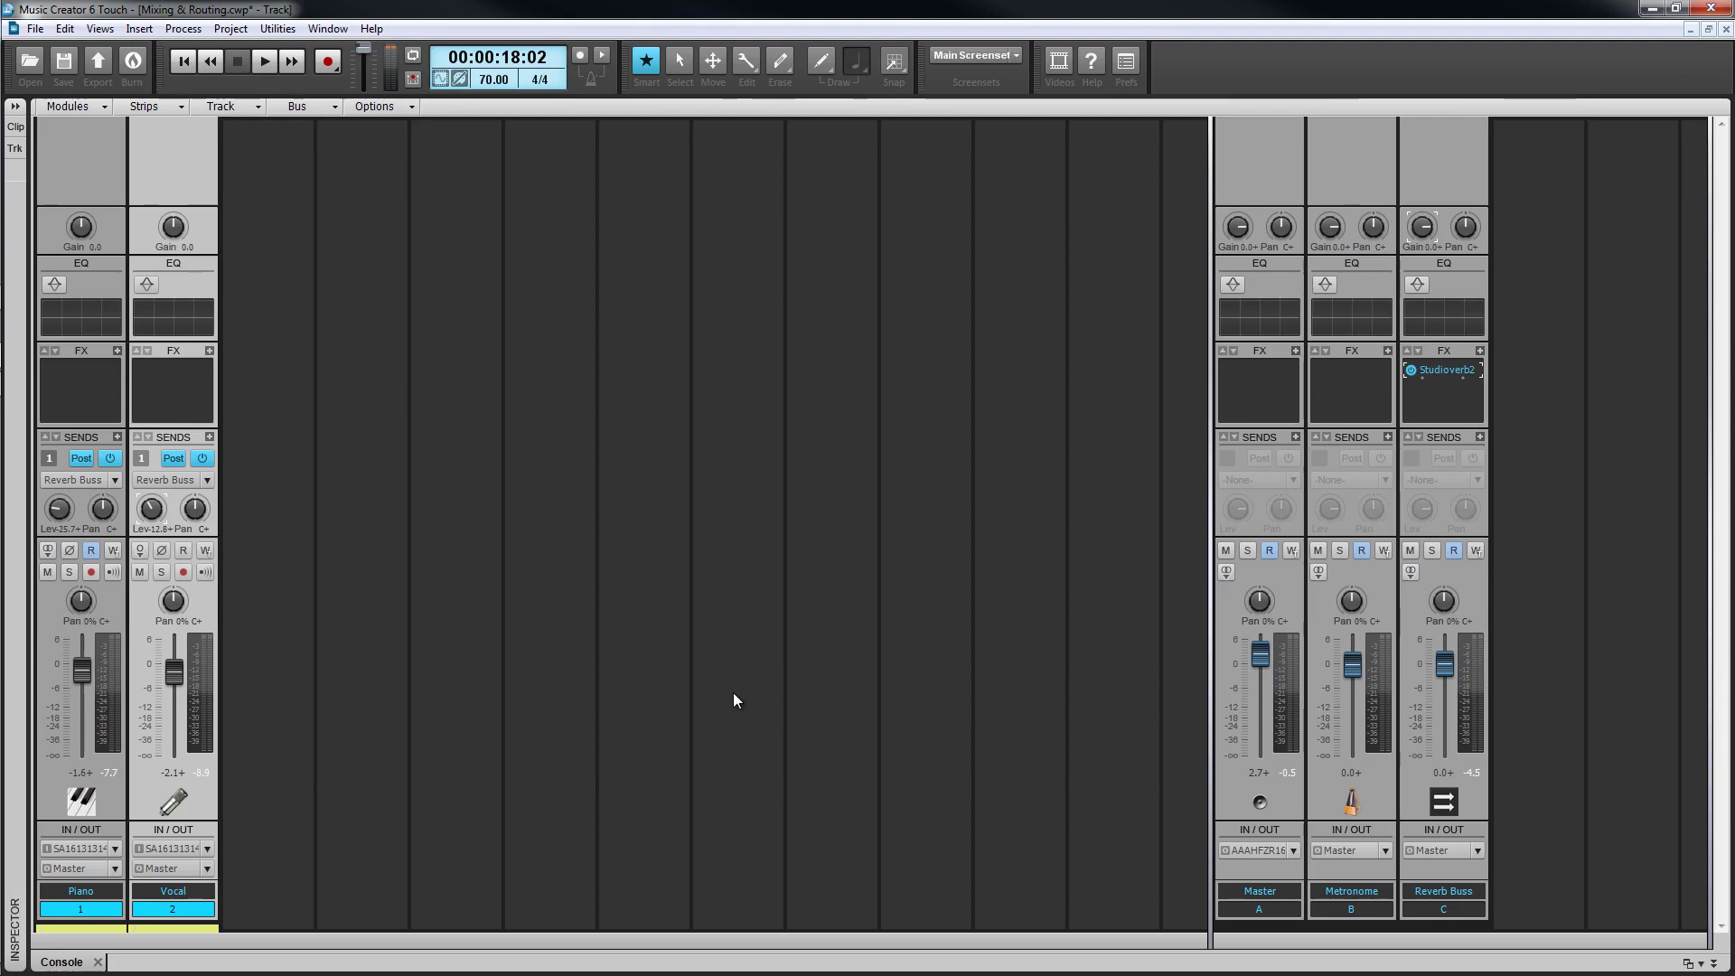
- Switch the sends off, route both tracks' outputs to Reverb Buss and play the mix
left_click(205, 458, "ctrl")
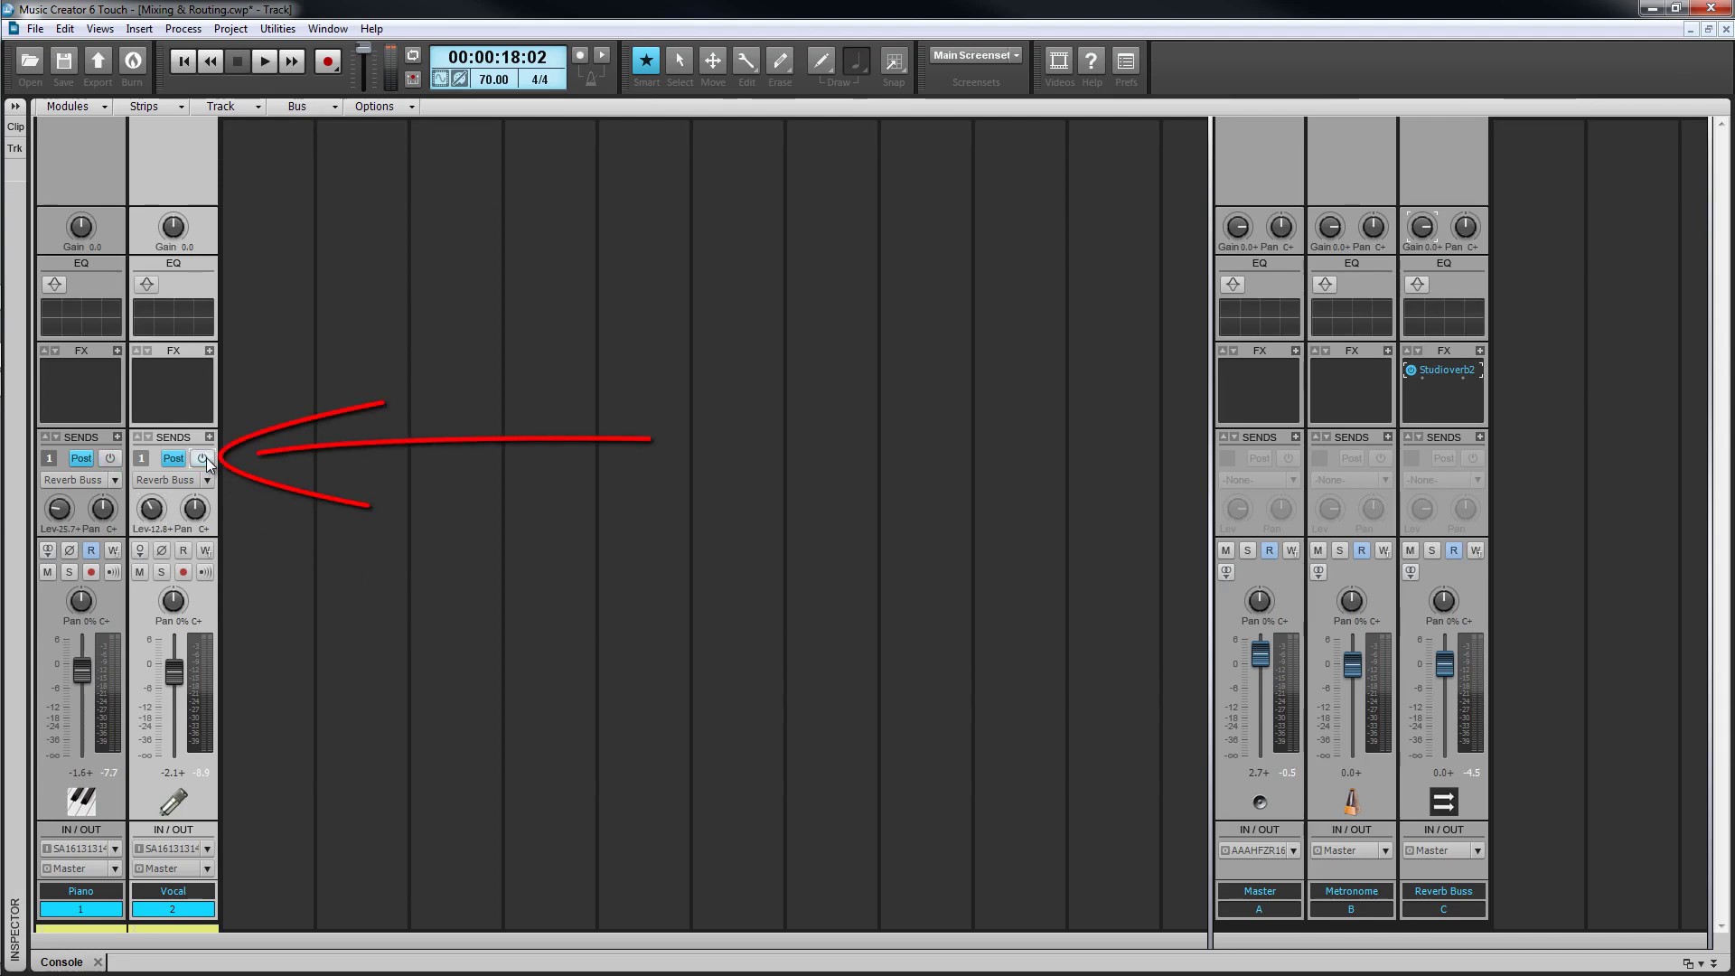
left_click(210, 869)
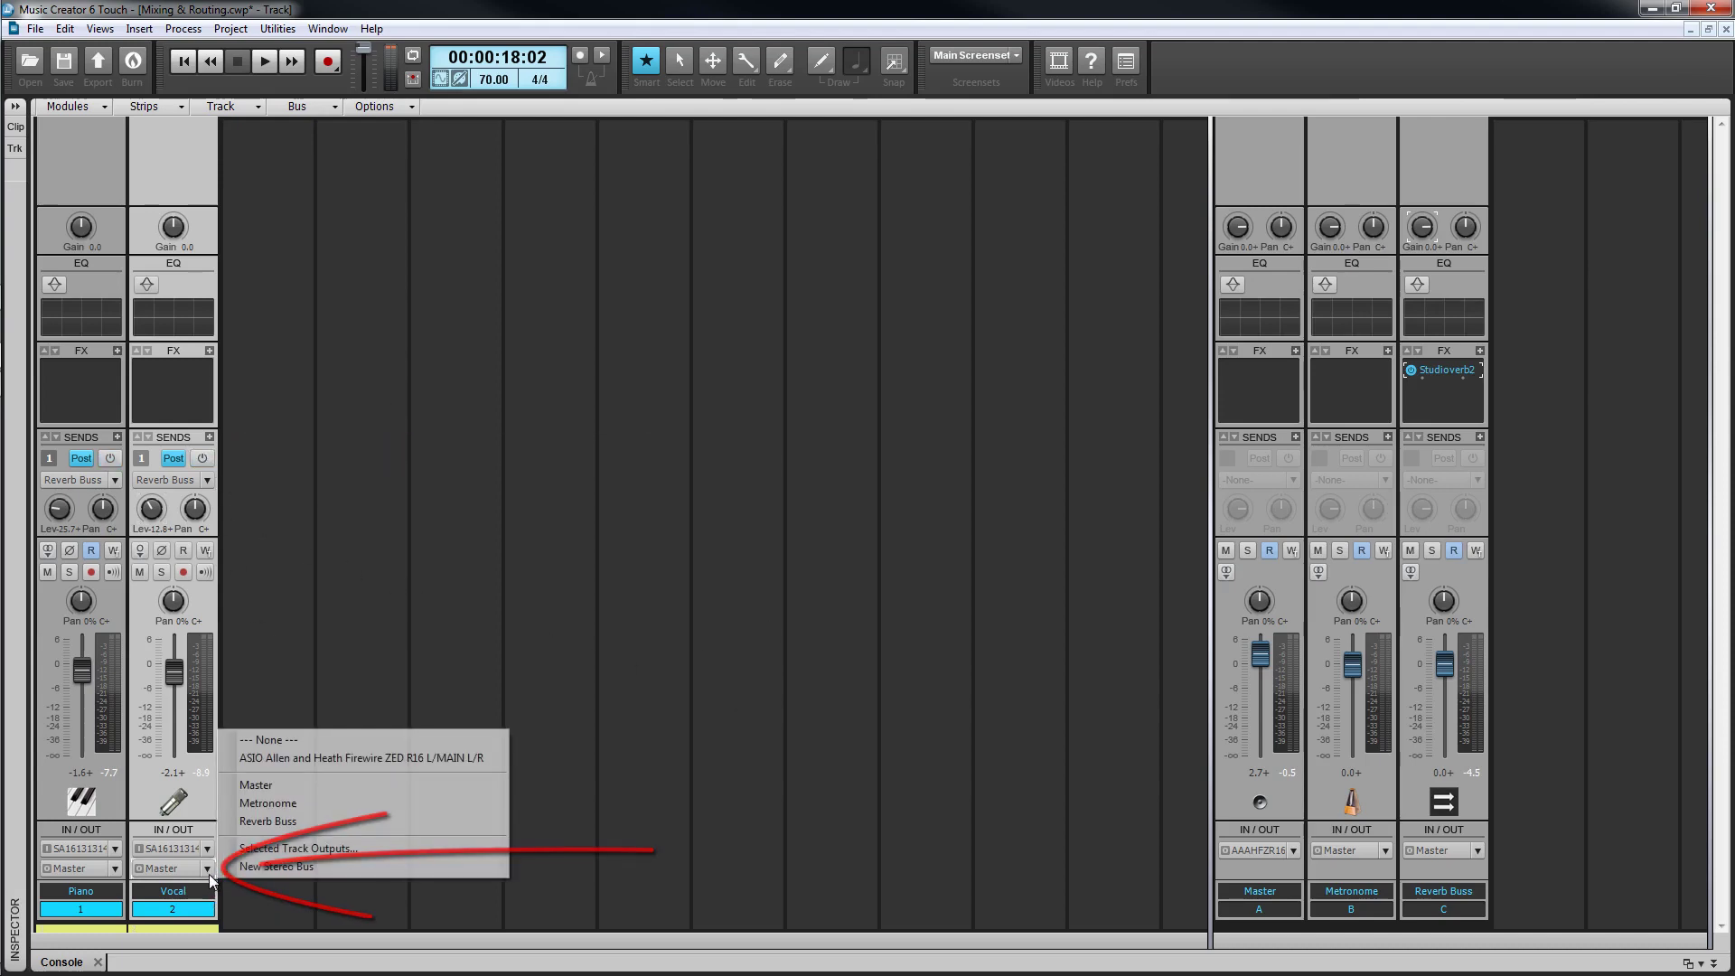
left_click(266, 821)
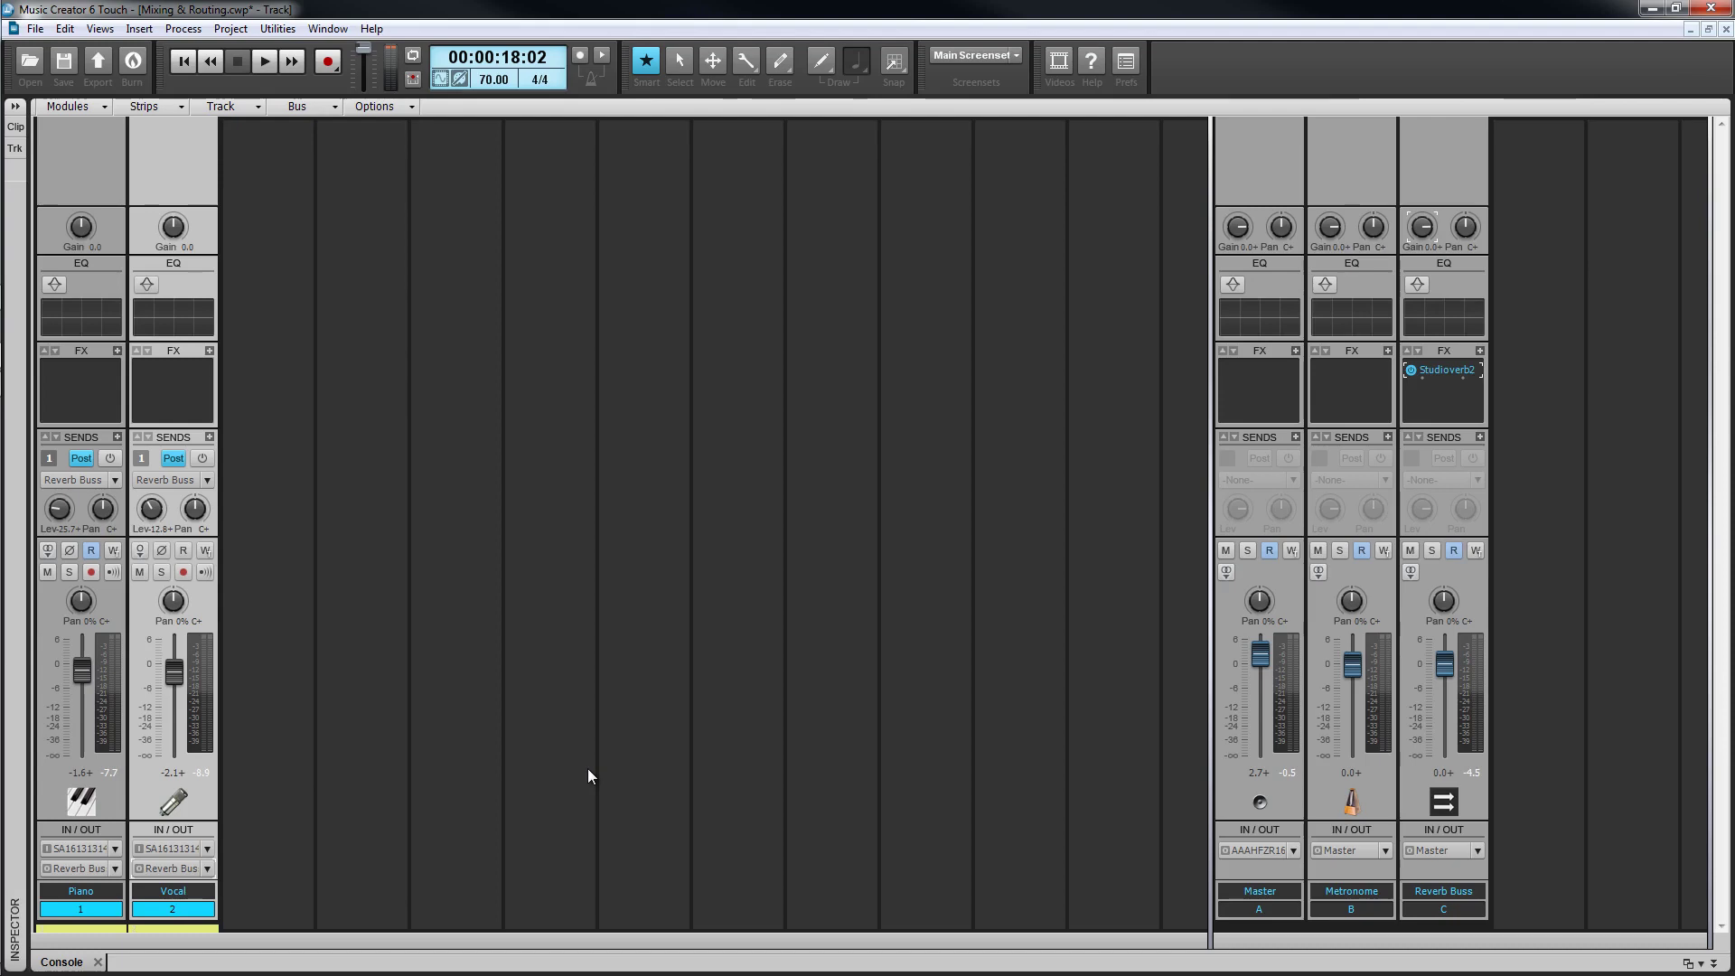
key("space")
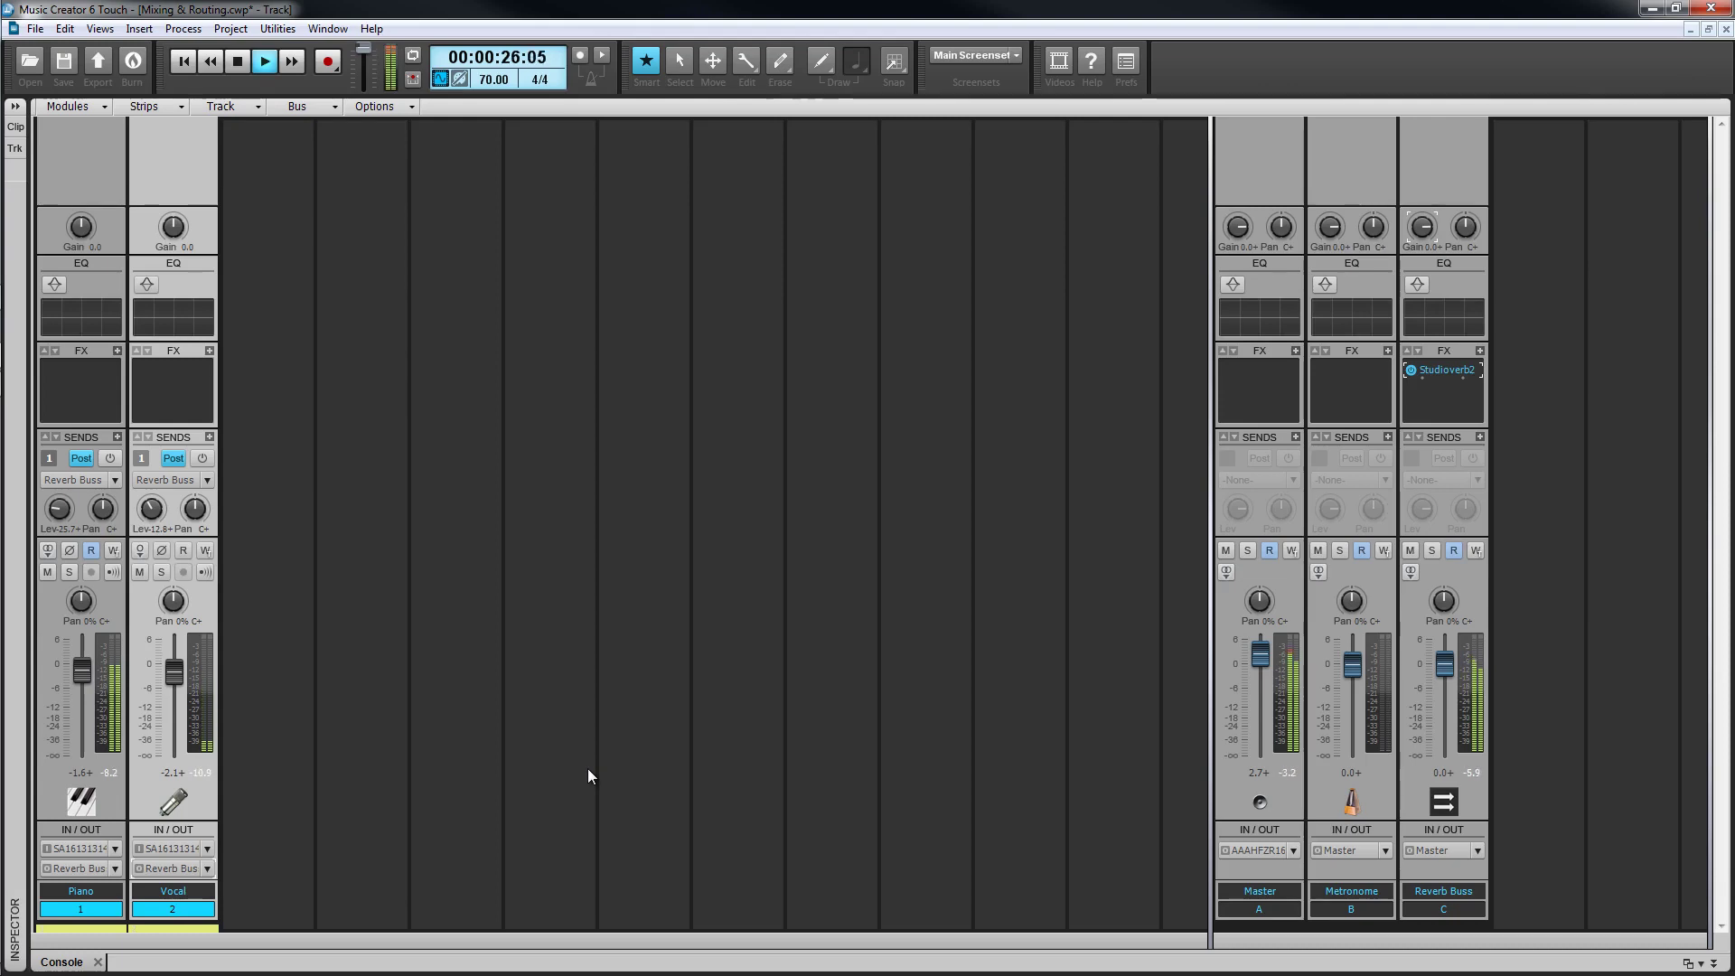
key("space")
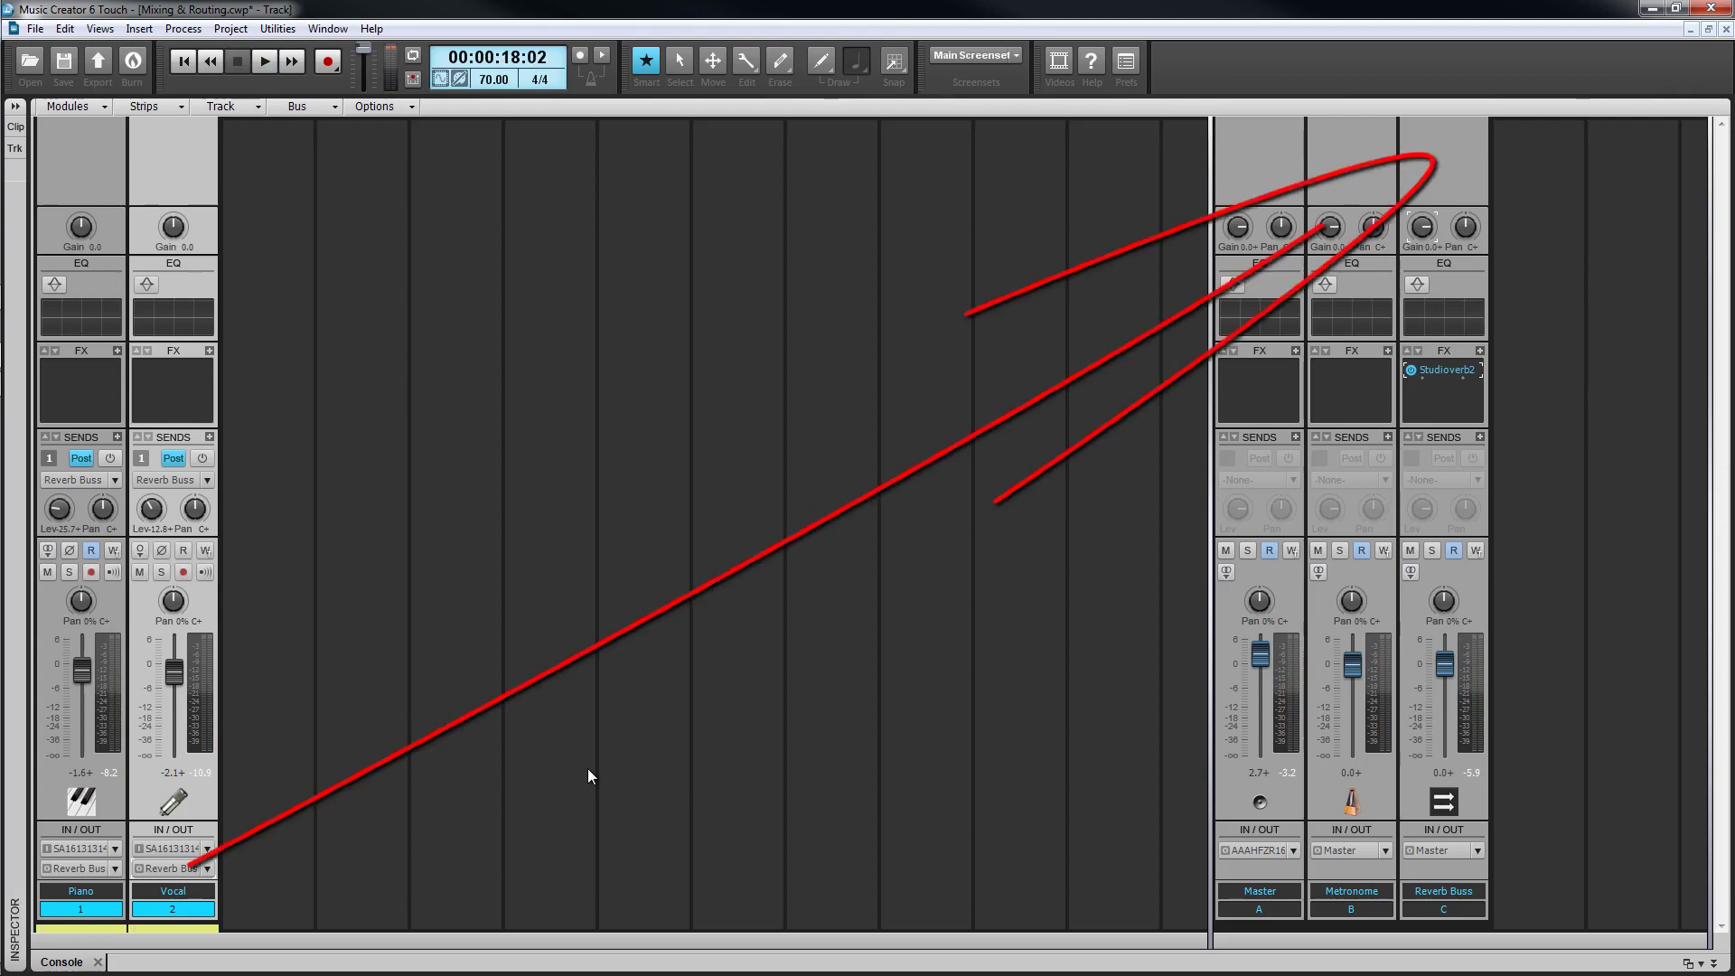
- Route both tracks' outputs back to Master and switch their Reverb Buss sends on again
left_click(208, 868)
left_click(250, 786)
left_click(203, 459, "ctrl")
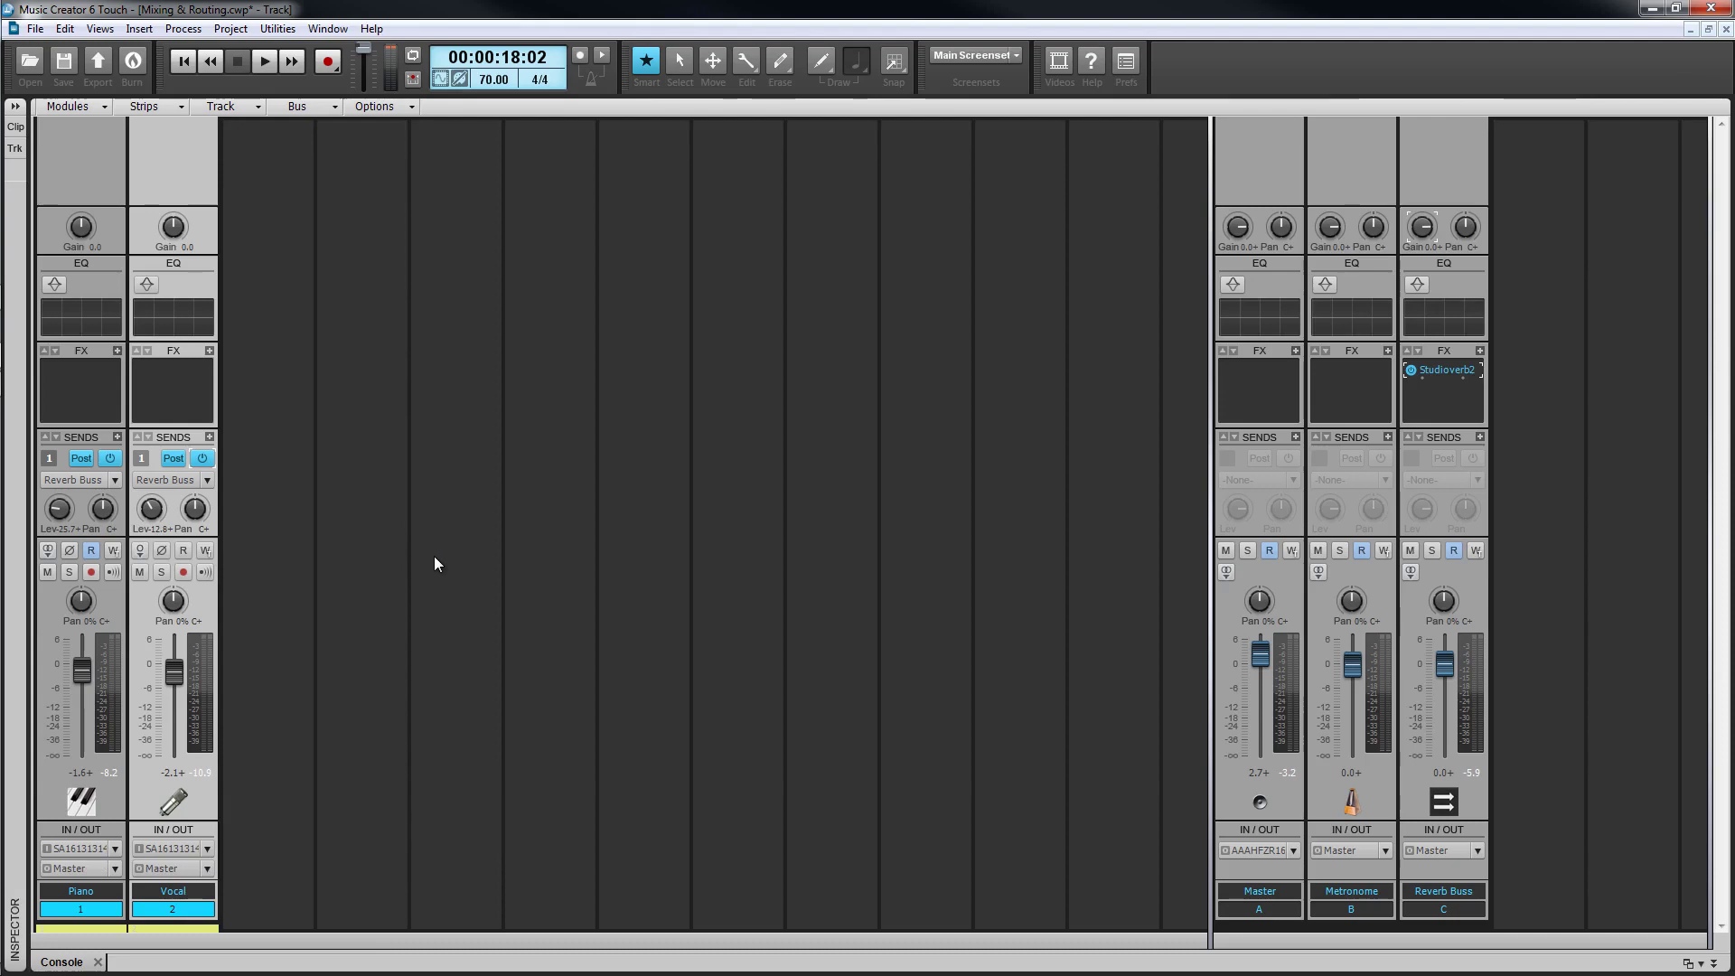